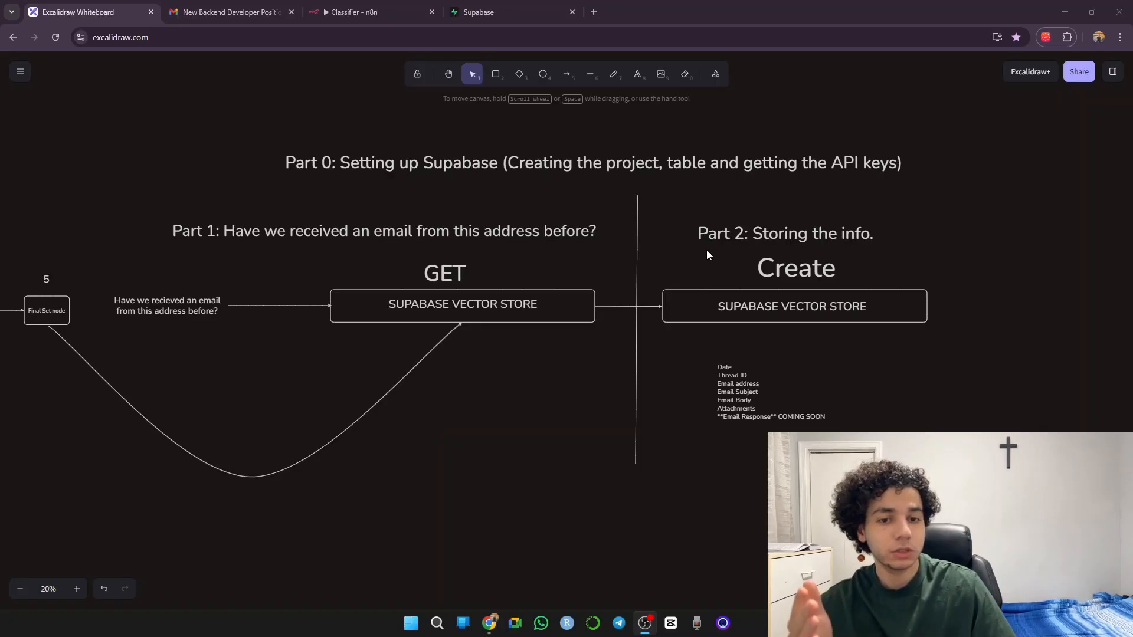
# Examine the whiteboard plan covering Supabase setup, the sender lookup, the info storage part and the existing workflow's path to the final Set node
pyautogui.moveTo(82, 218); pyautogui.dragTo(601, 490)
pyautogui.click(604, 524)
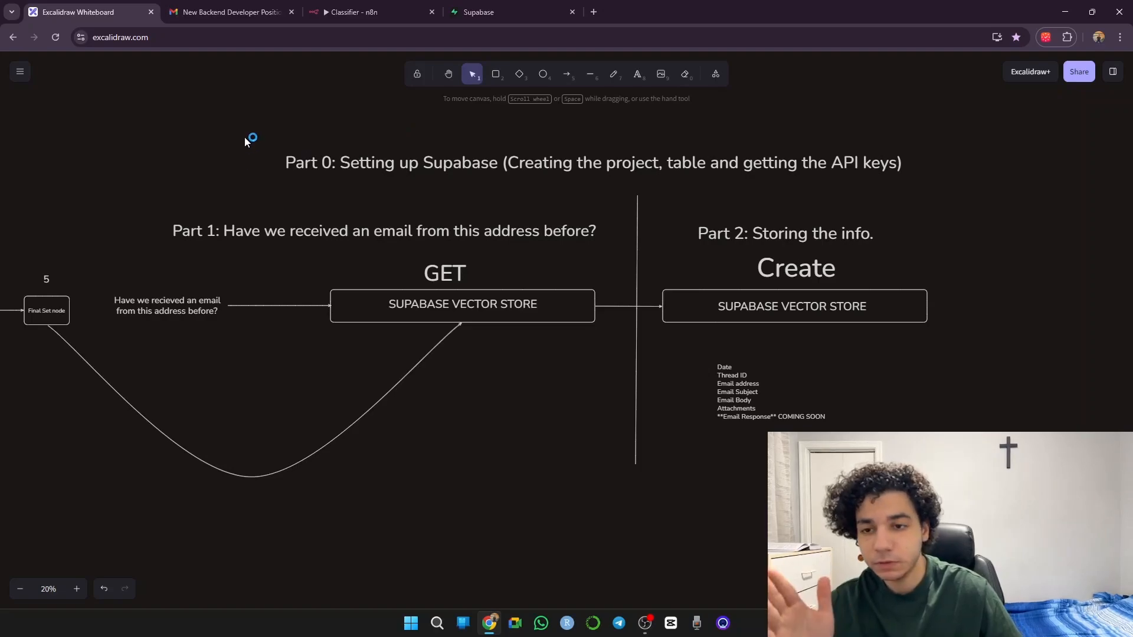
pyautogui.moveTo(244, 137); pyautogui.dragTo(971, 194)
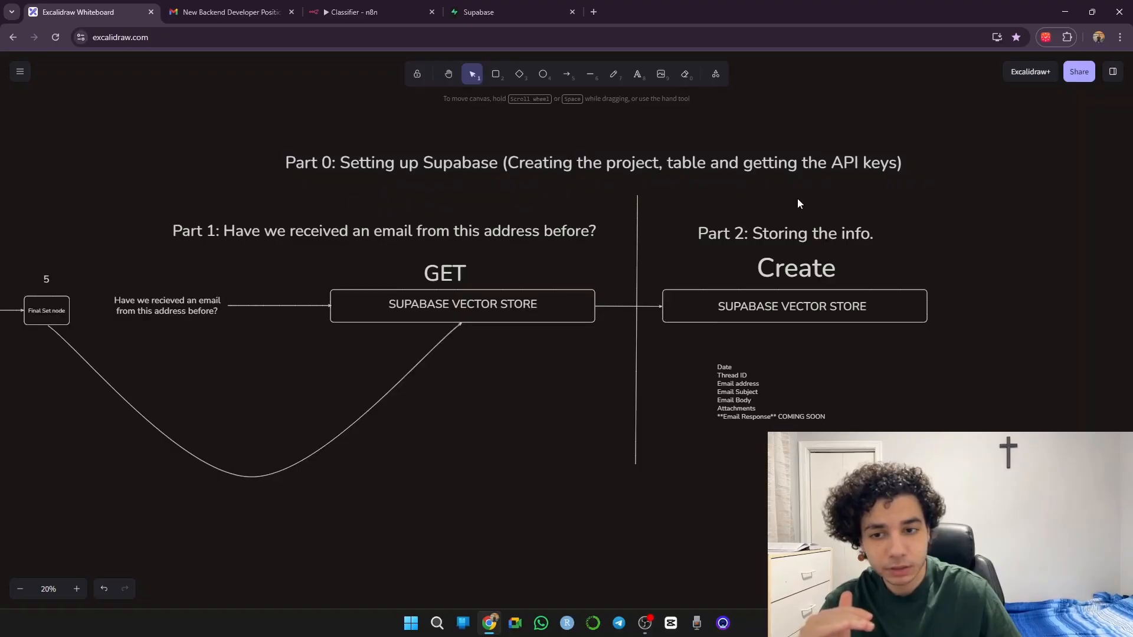
pyautogui.moveTo(75, 190); pyautogui.dragTo(620, 528)
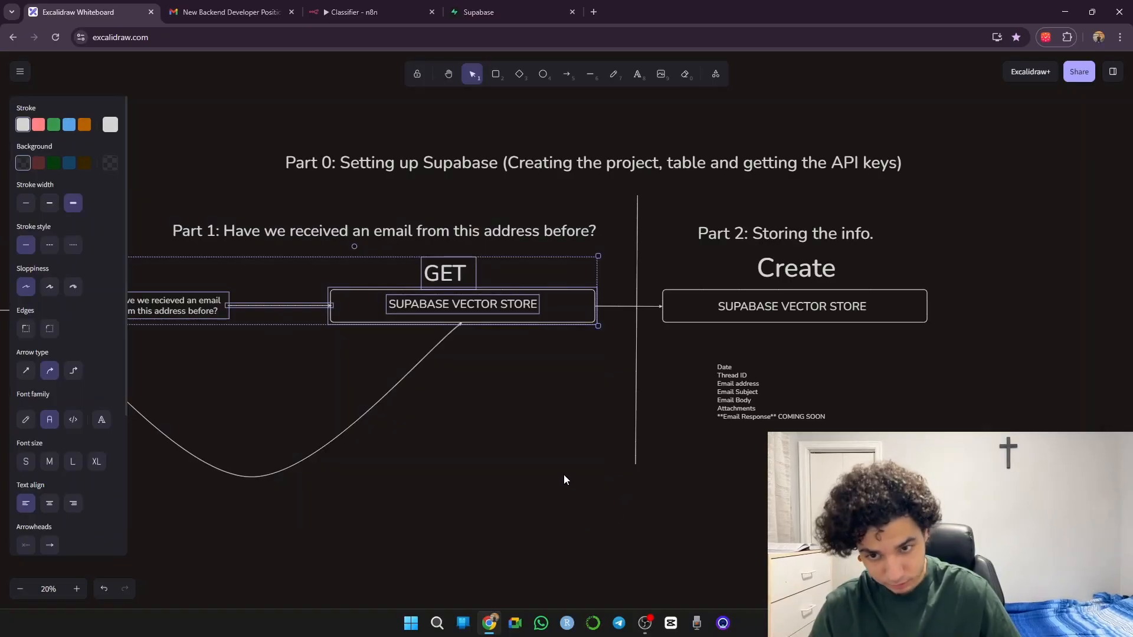
pyautogui.moveTo(1004, 174); pyautogui.dragTo(669, 498)
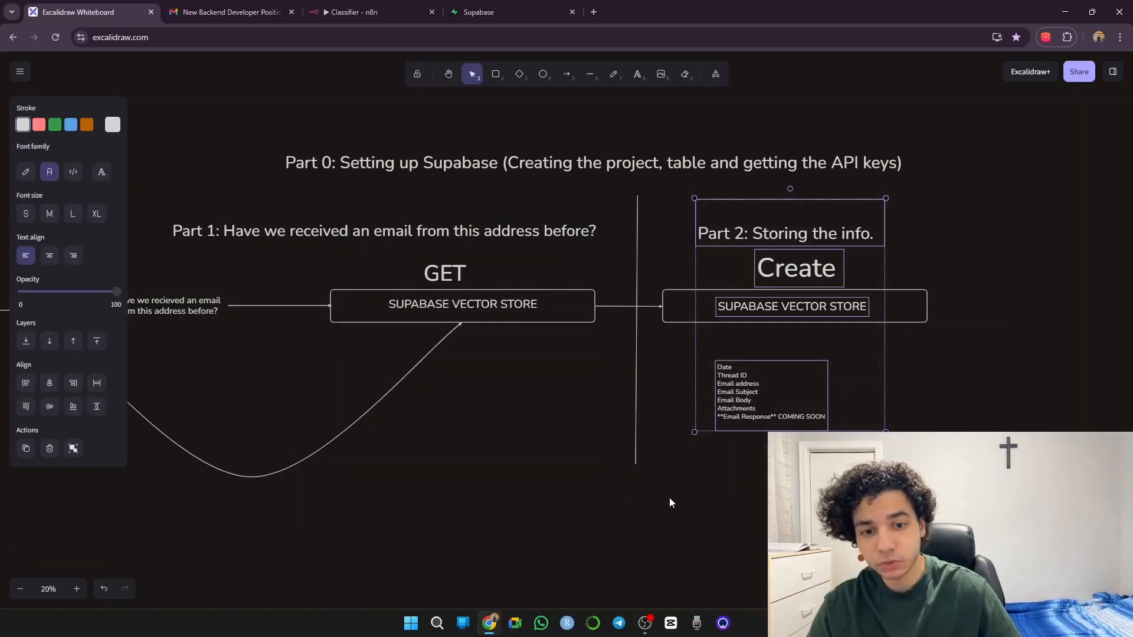
pyautogui.click(785, 502)
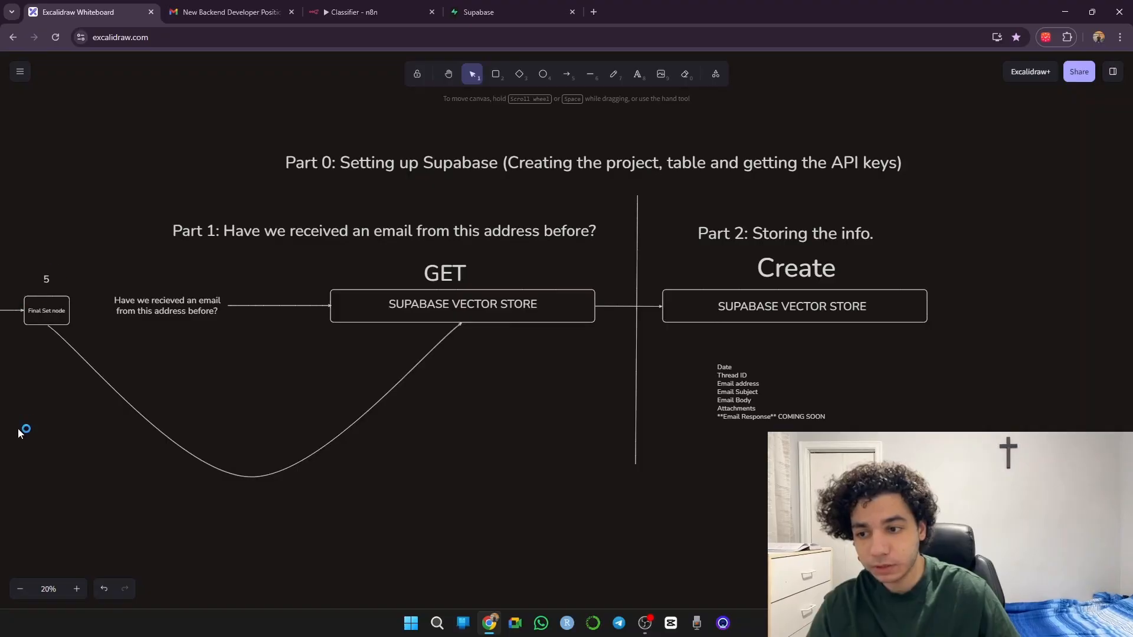
pyautogui.moveTo(20, 434); pyautogui.dragTo(712, 420)
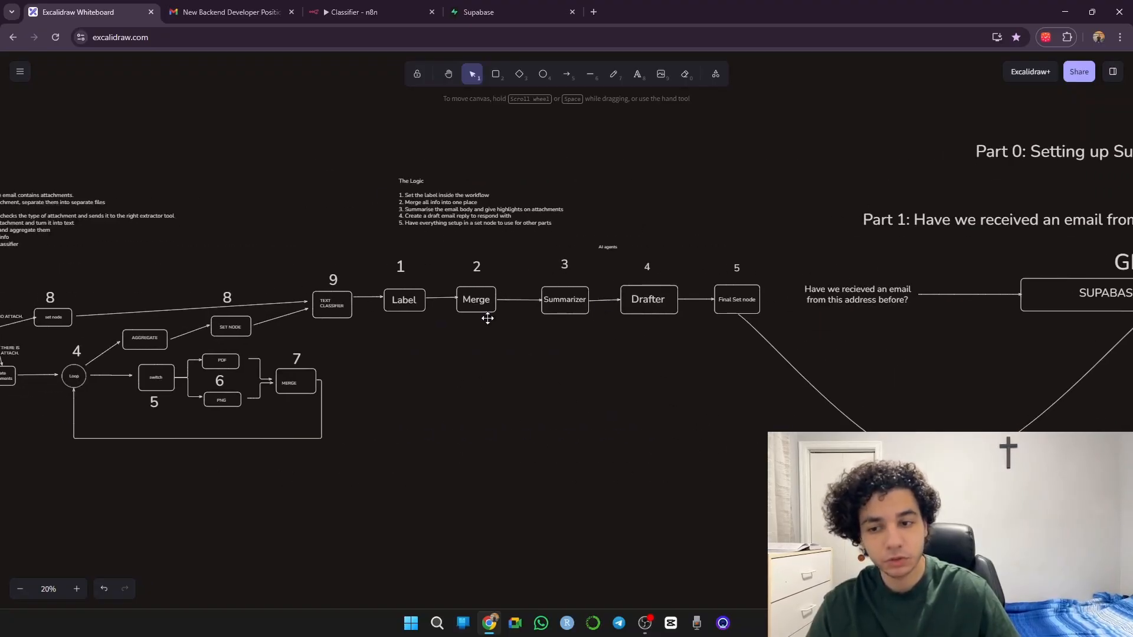
pyautogui.moveTo(566, 460); pyautogui.dragTo(0, 445)
pyautogui.moveTo(312, 396); pyautogui.dragTo(400, 515)
# Switch to Gmail and read the sample "New Backend Developer Positions" email, including its subject, body and attachments
pyautogui.hotkey('ctrl', 'Tab')
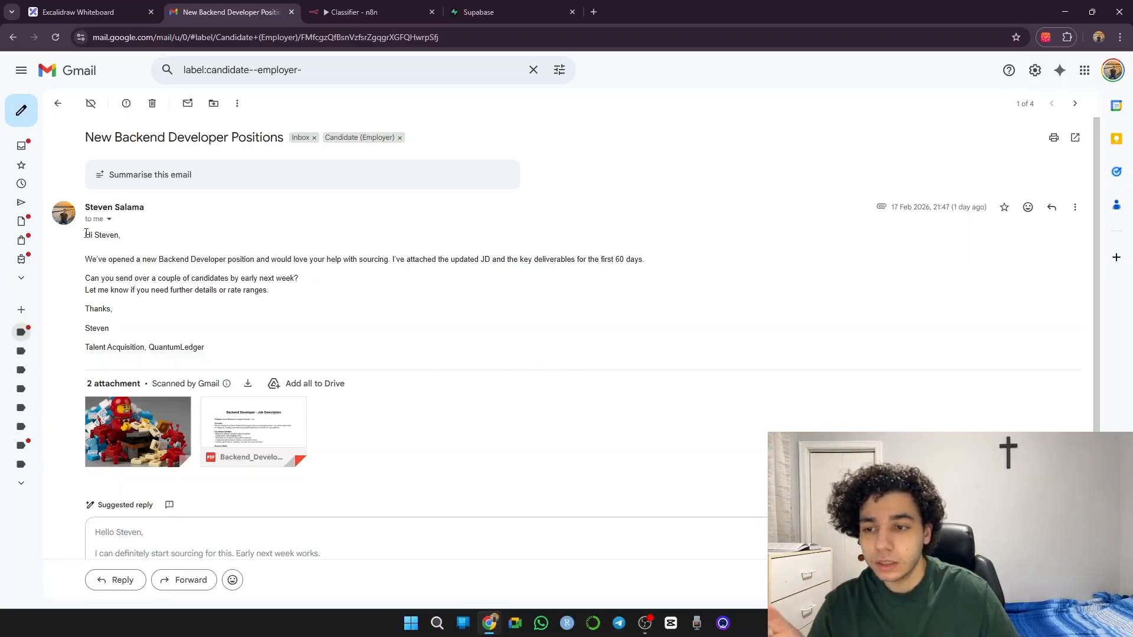
pyautogui.moveTo(157, 138); pyautogui.dragTo(276, 140)
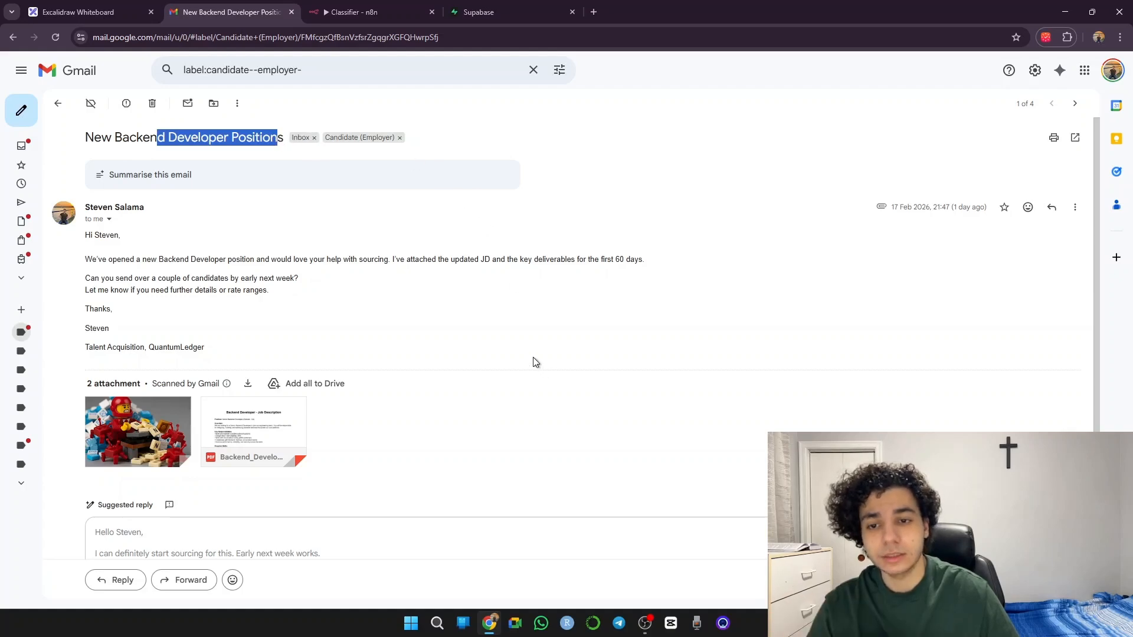
pyautogui.click(423, 327)
pyautogui.moveTo(155, 426)
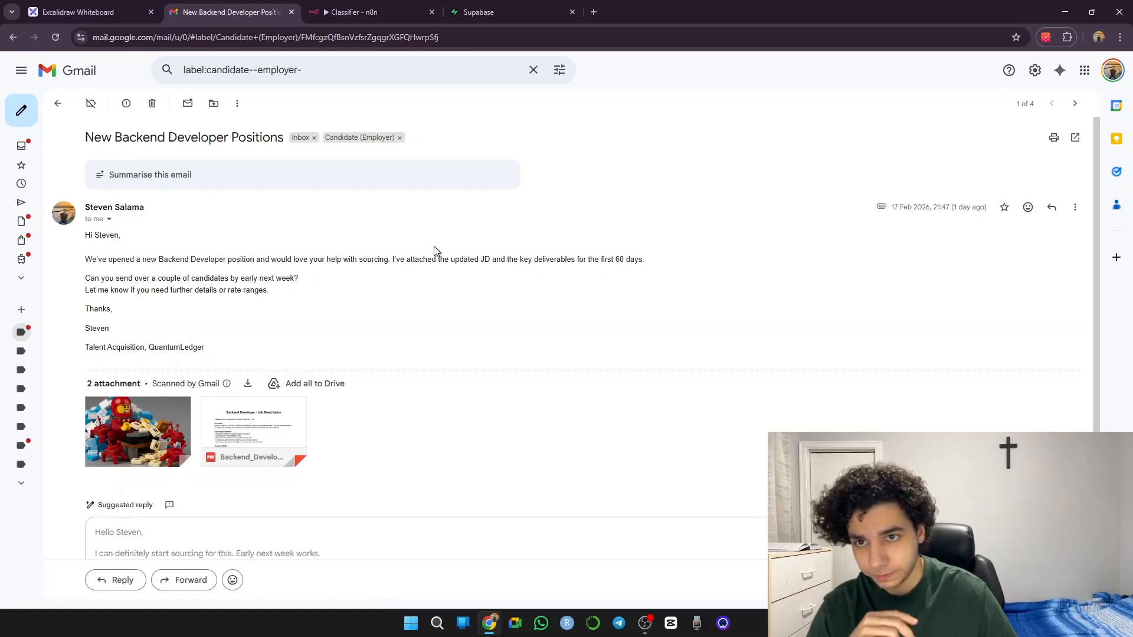
# Switch to the Classifier workflow in n8n and inspect its node flow and the Final Set node's mapped fields and output
pyautogui.hotkey('ctrl', 'Tab')
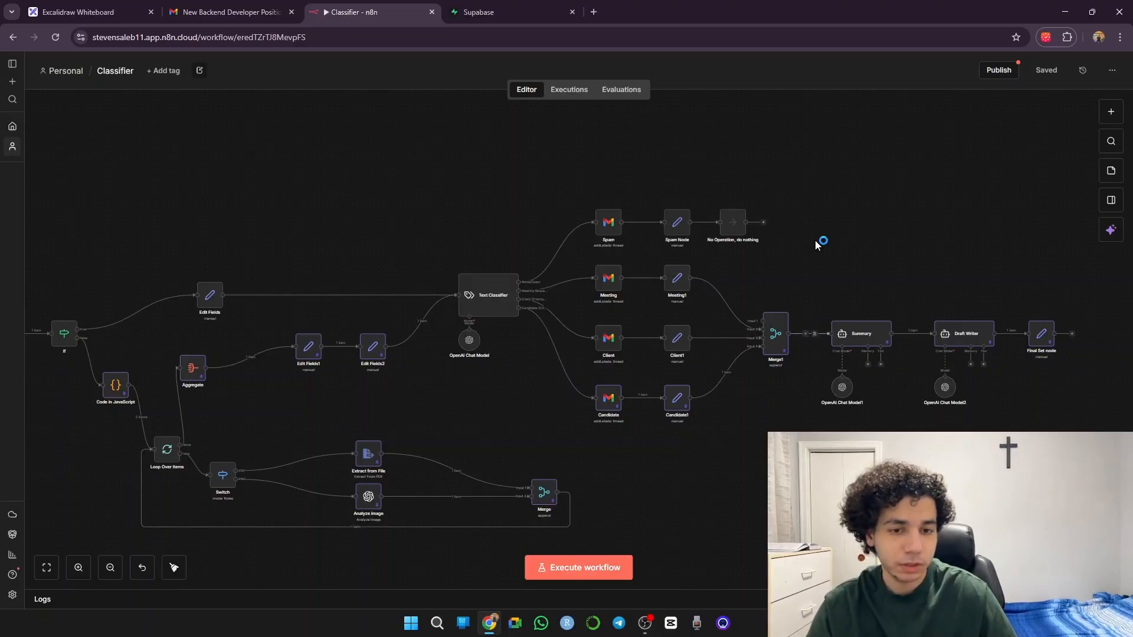
pyautogui.moveTo(806, 277); pyautogui.dragTo(554, 174)
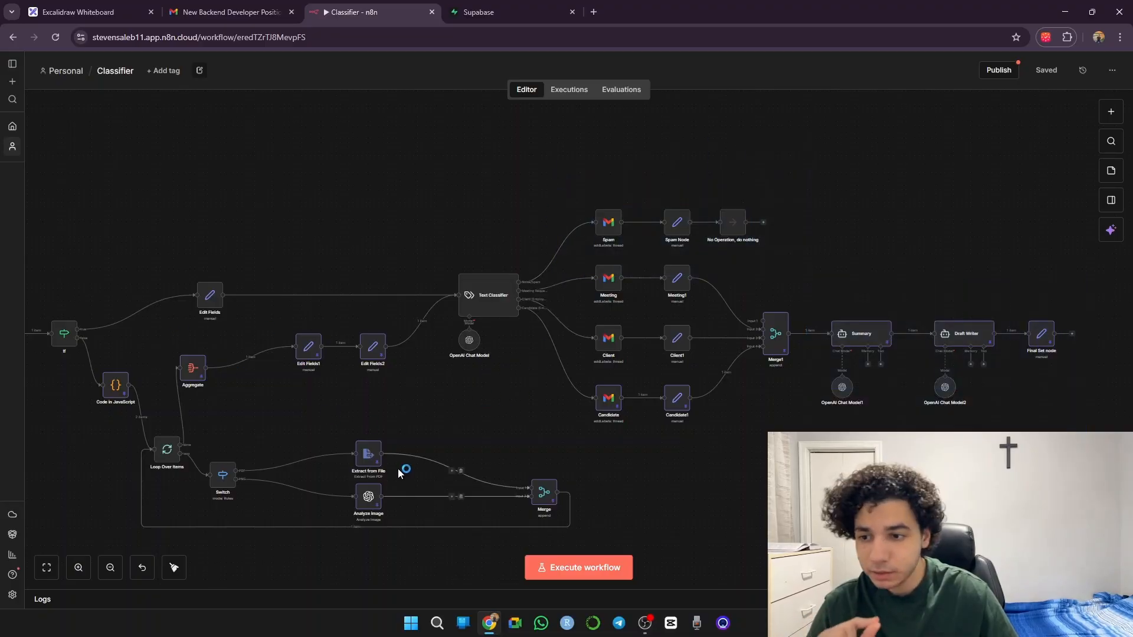
pyautogui.click(1038, 337)
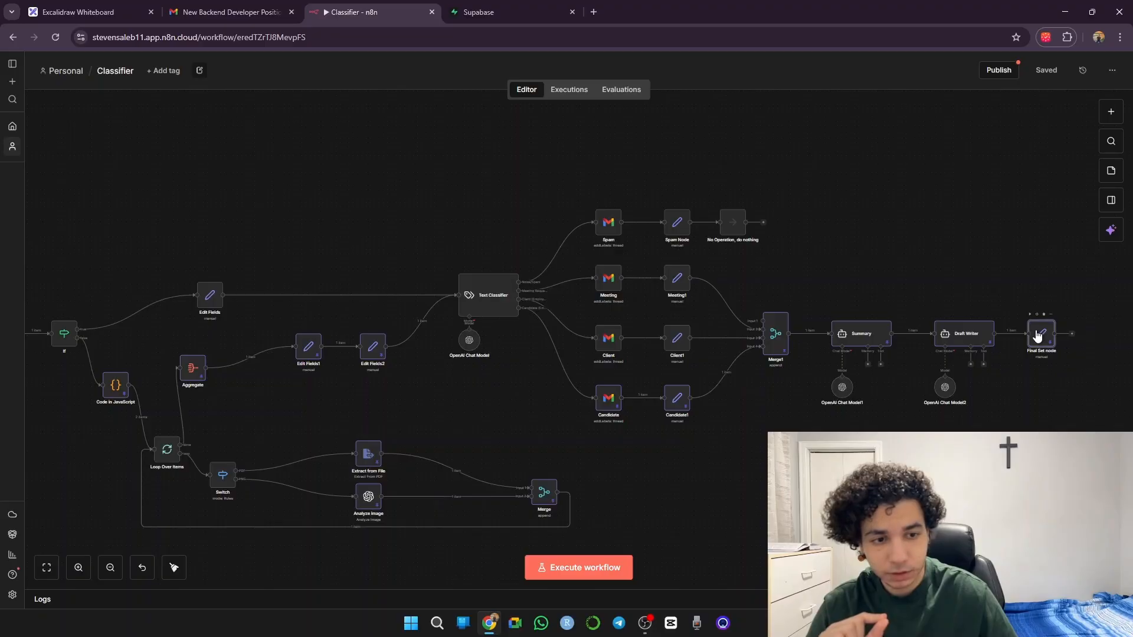
pyautogui.doubleClick(1038, 335)
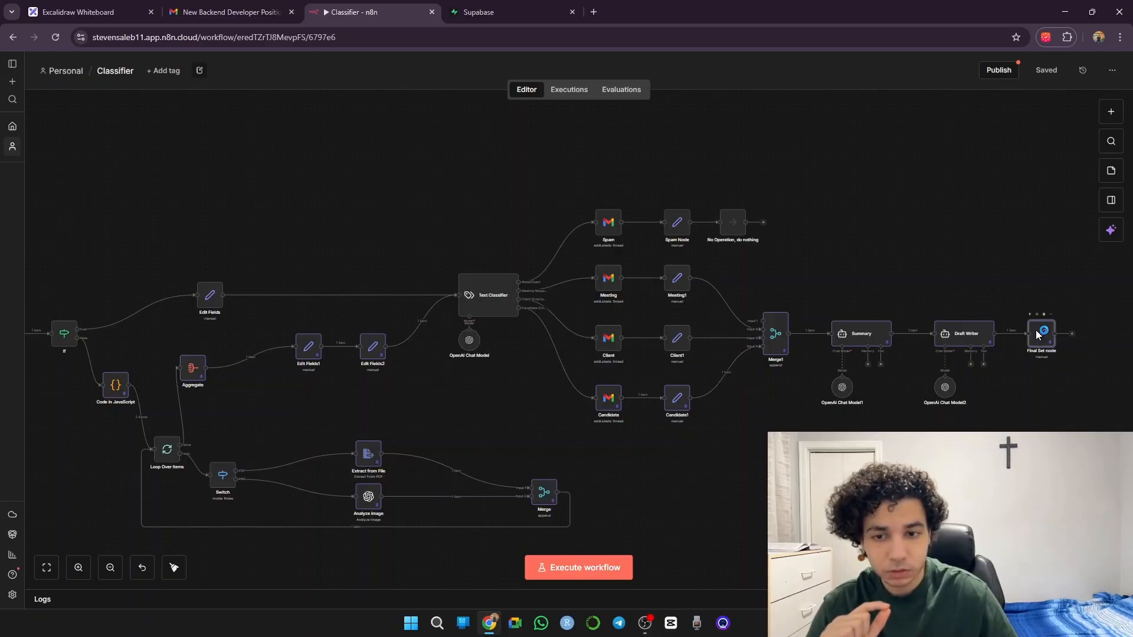
pyautogui.scroll(-8, 591, 387)
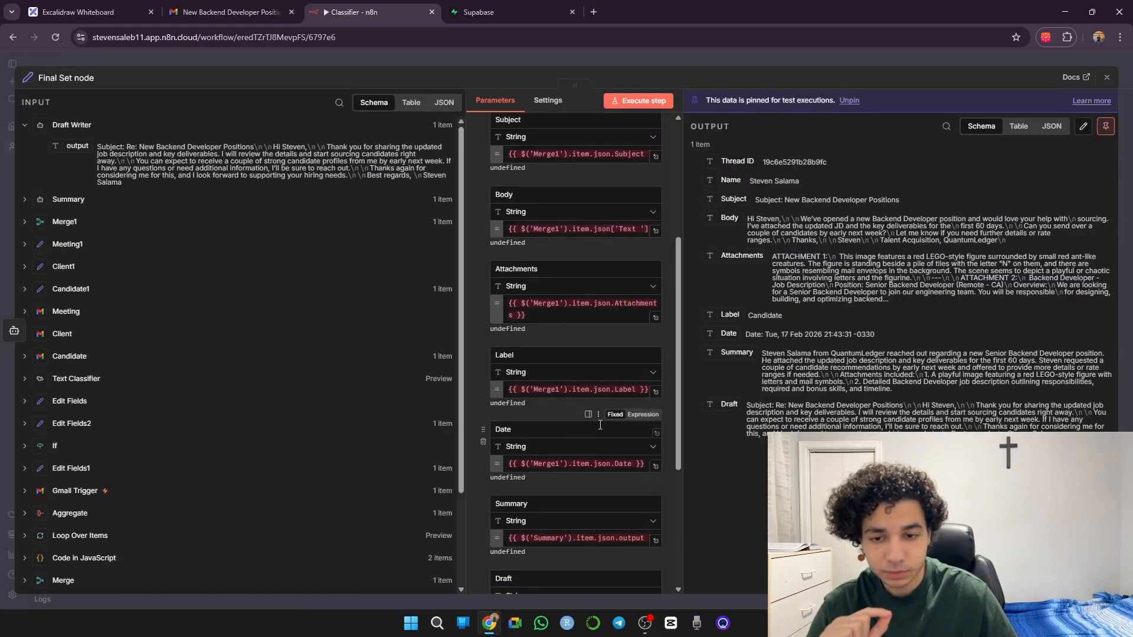
pyautogui.scroll(6, 615, 432)
pyautogui.scroll(2, 615, 432)
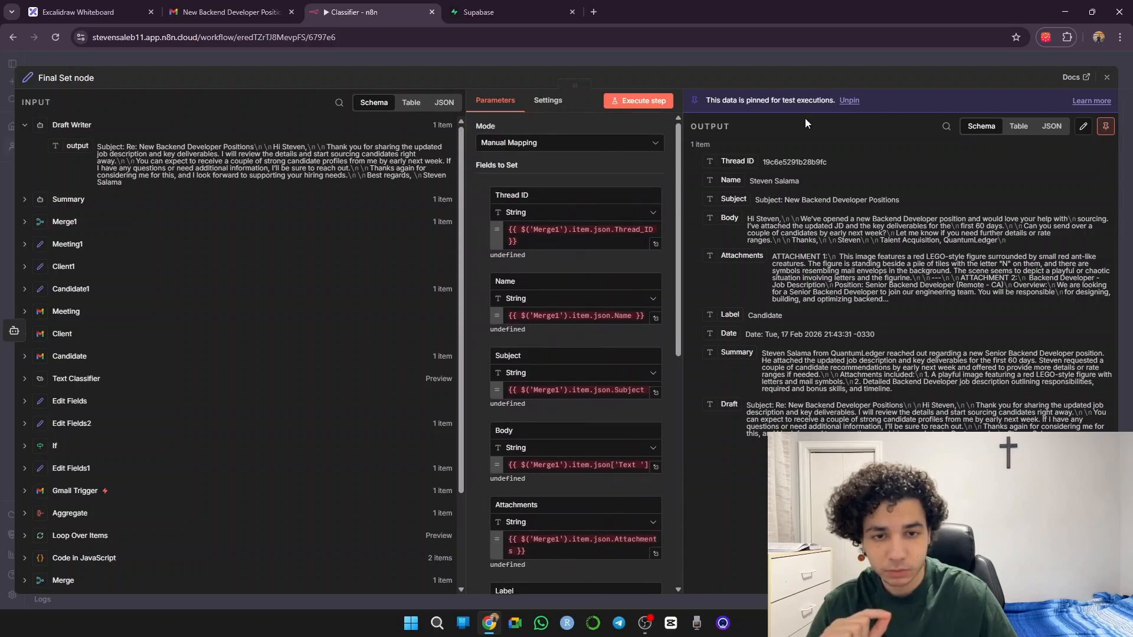
pyautogui.click(752, 58)
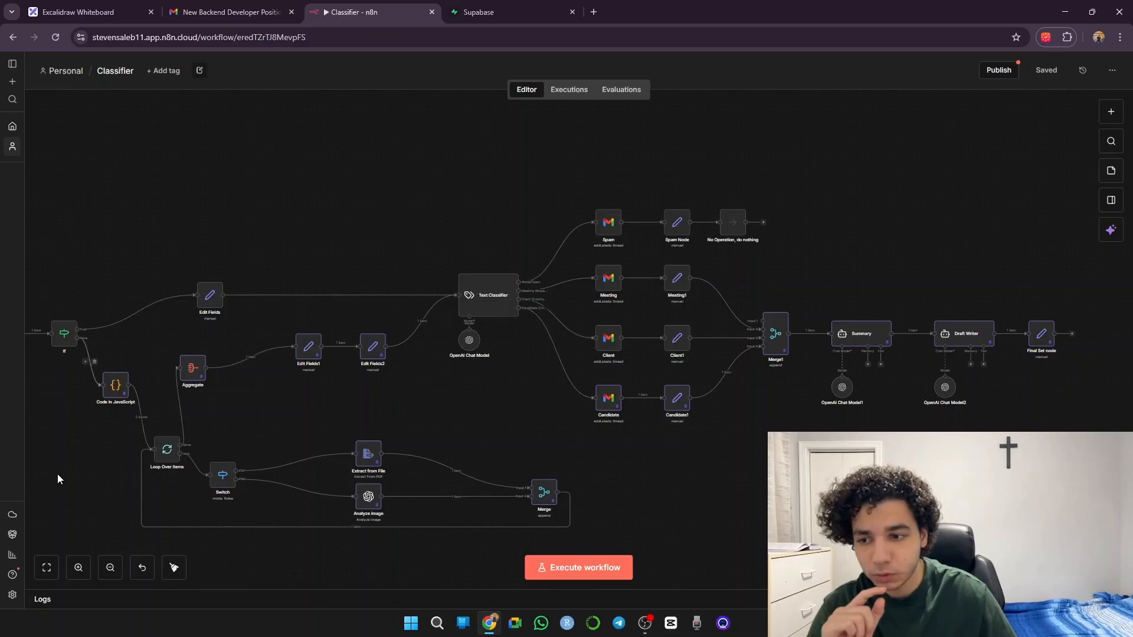
pyautogui.moveTo(121, 474); pyautogui.dragTo(452, 479)
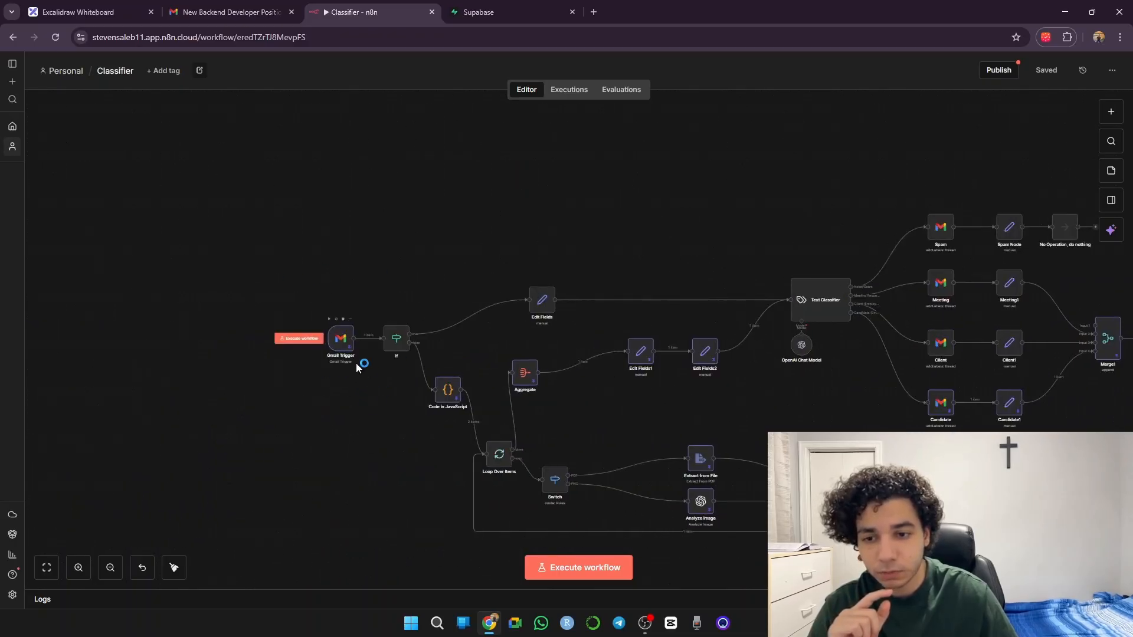
pyautogui.moveTo(346, 435); pyautogui.dragTo(61, 413)
# Switch to Supabase, sign in with GitHub and create a free personal organization named with the owner's first name plus "Email Workflow"
pyautogui.click(472, 12)
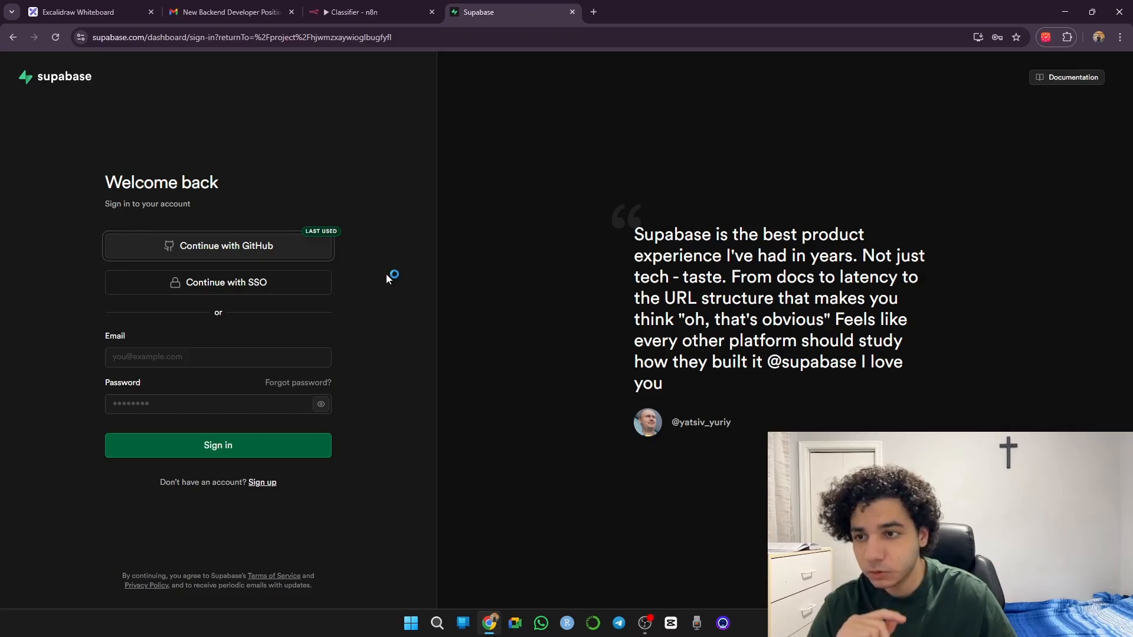
pyautogui.click(276, 251)
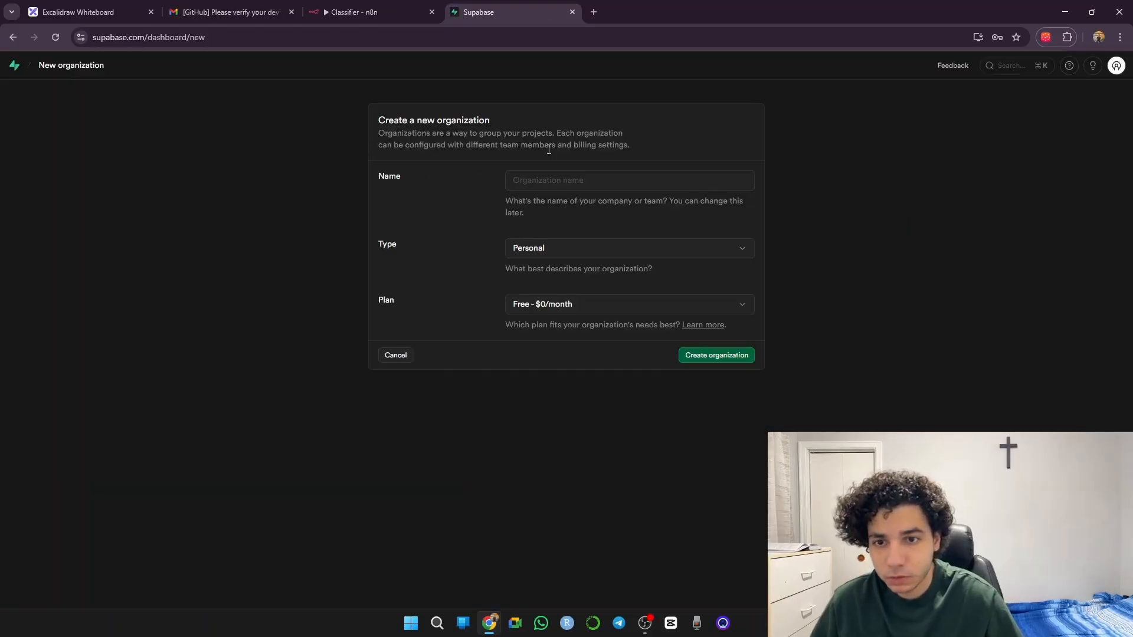
pyautogui.click(577, 182)
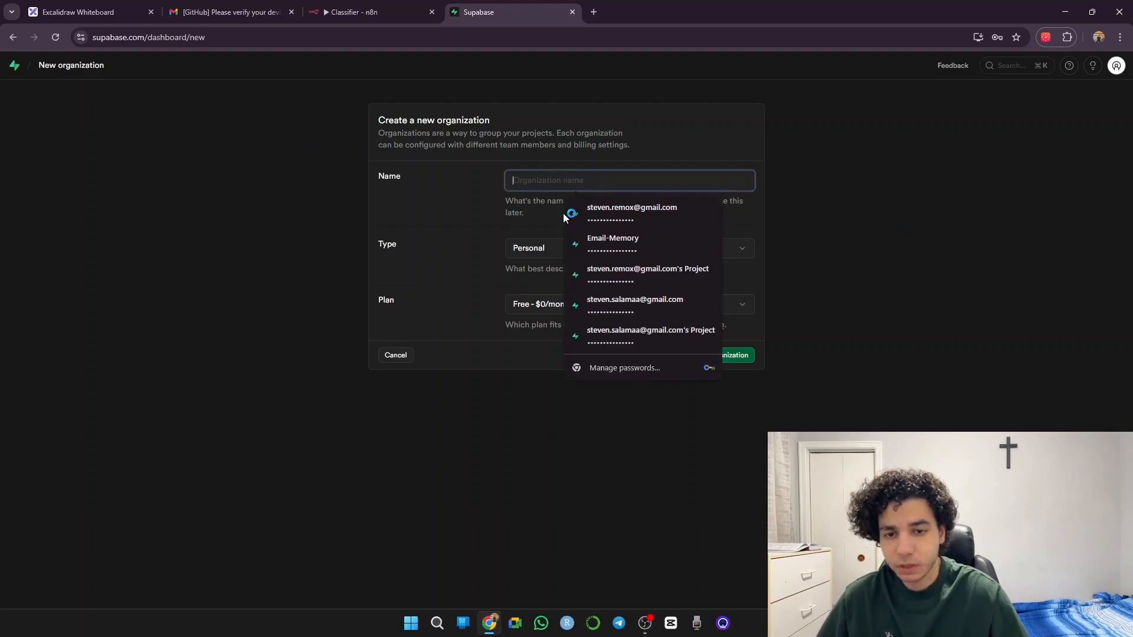
pyautogui.write("Steven's Email Workflow")
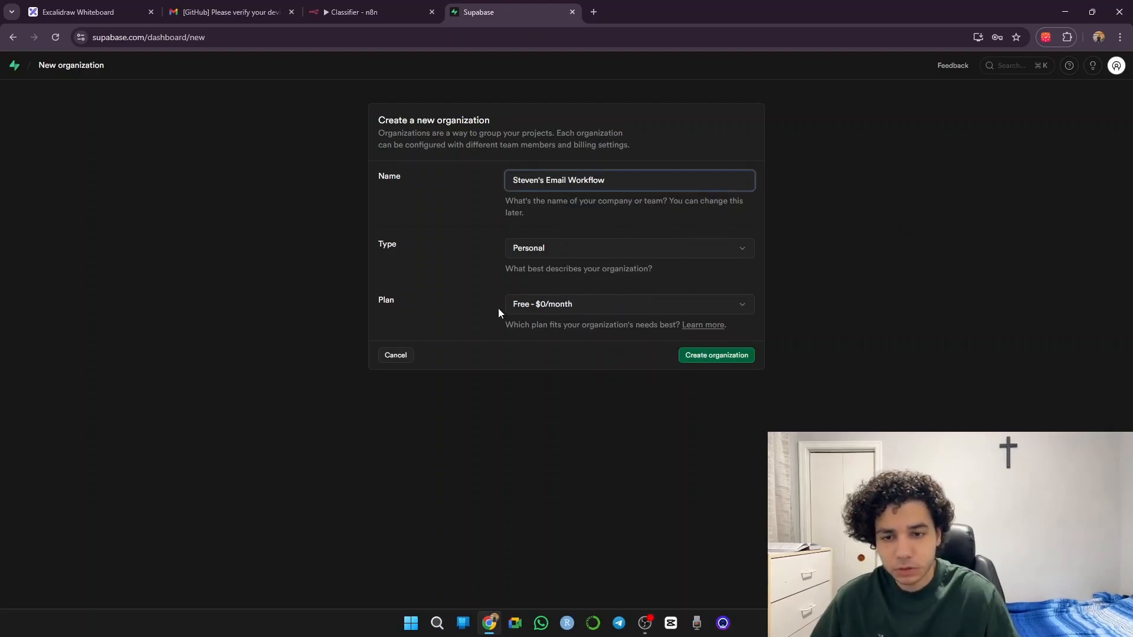
pyautogui.click(706, 357)
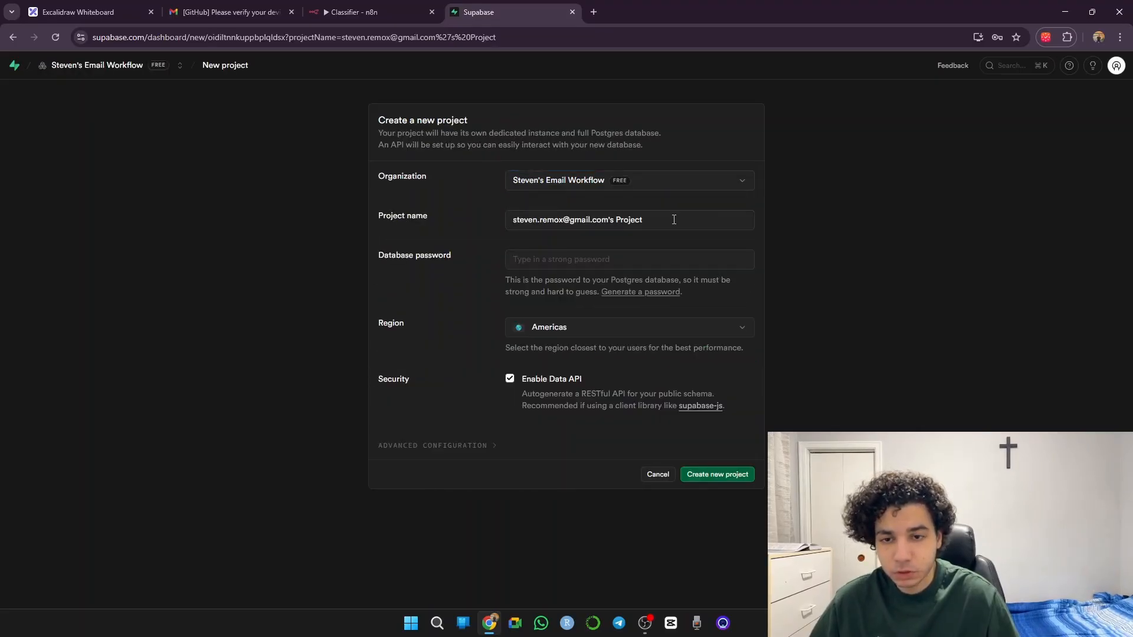
# Create a project named Email-Memory in the Americas region with a strong suggested database password and the Data API enabled
pyautogui.tripleClick(674, 219)
pyautogui.write('Ema')
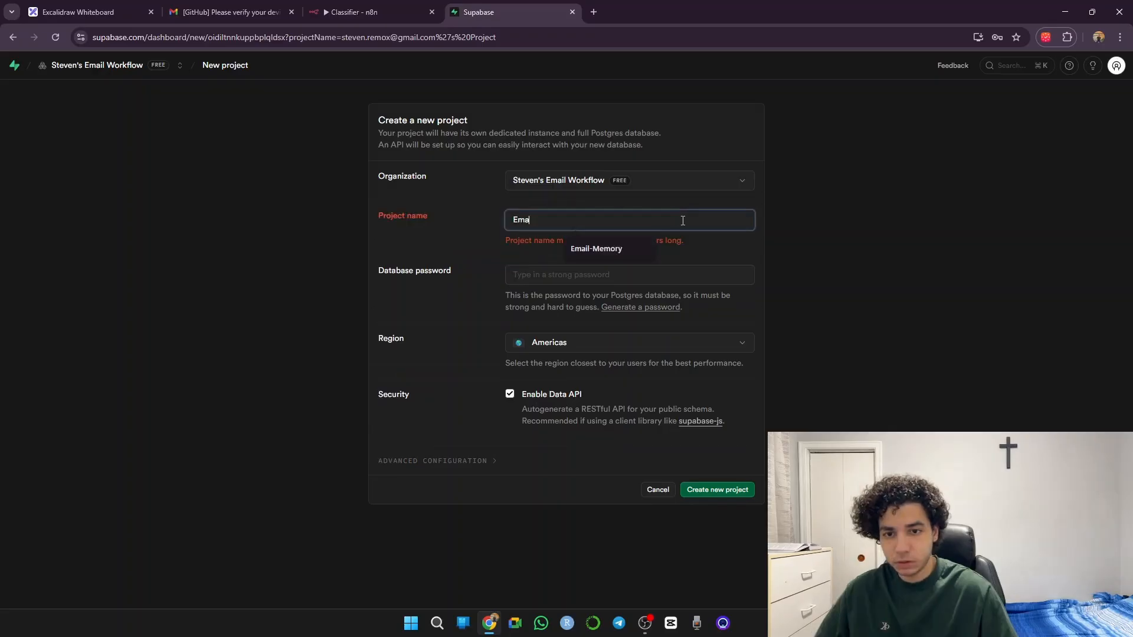
pyautogui.write('il-Memory')
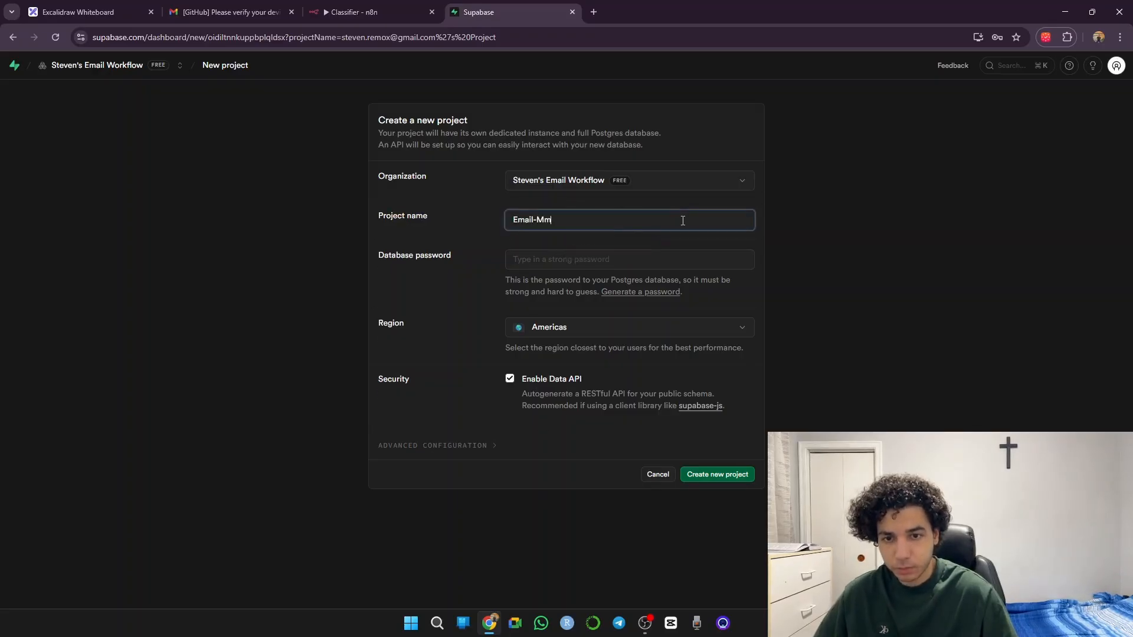
pyautogui.click(672, 259)
pyautogui.click(621, 441)
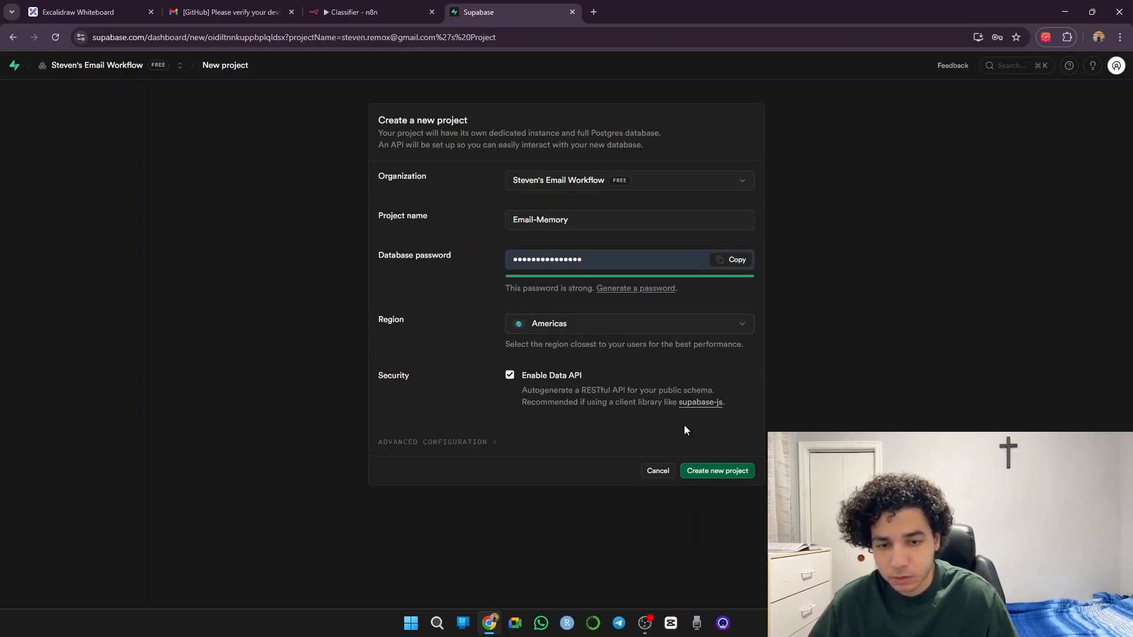
pyautogui.click(734, 470)
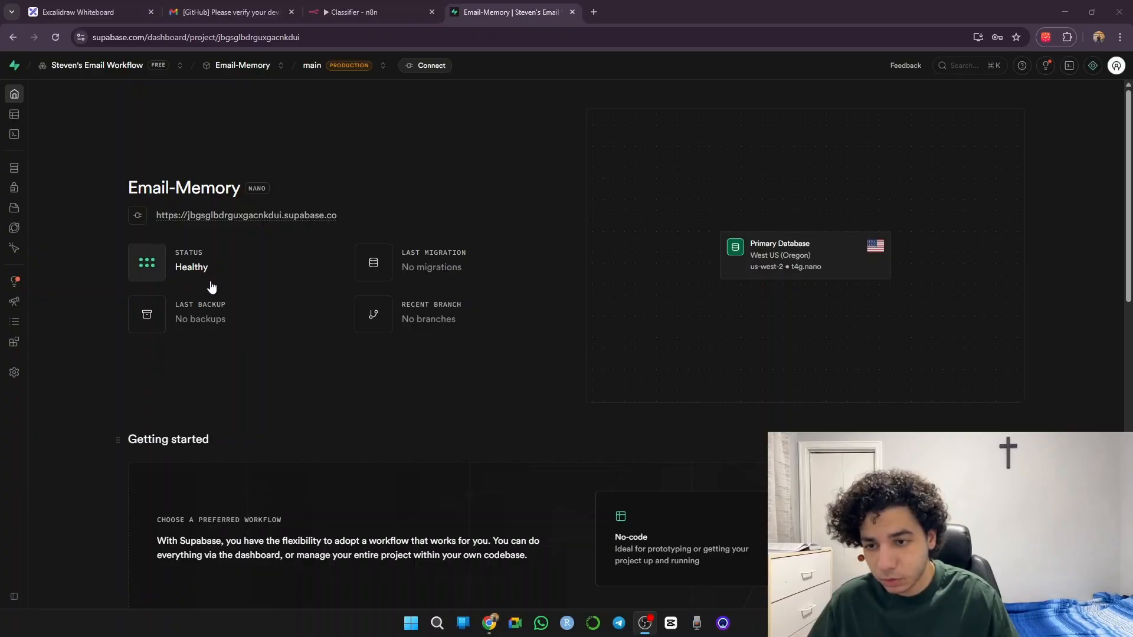
# In the SQL Editor's Email archive query, start a create table statement for Emails with parentheses for its columns
pyautogui.moveTo(22, 141)
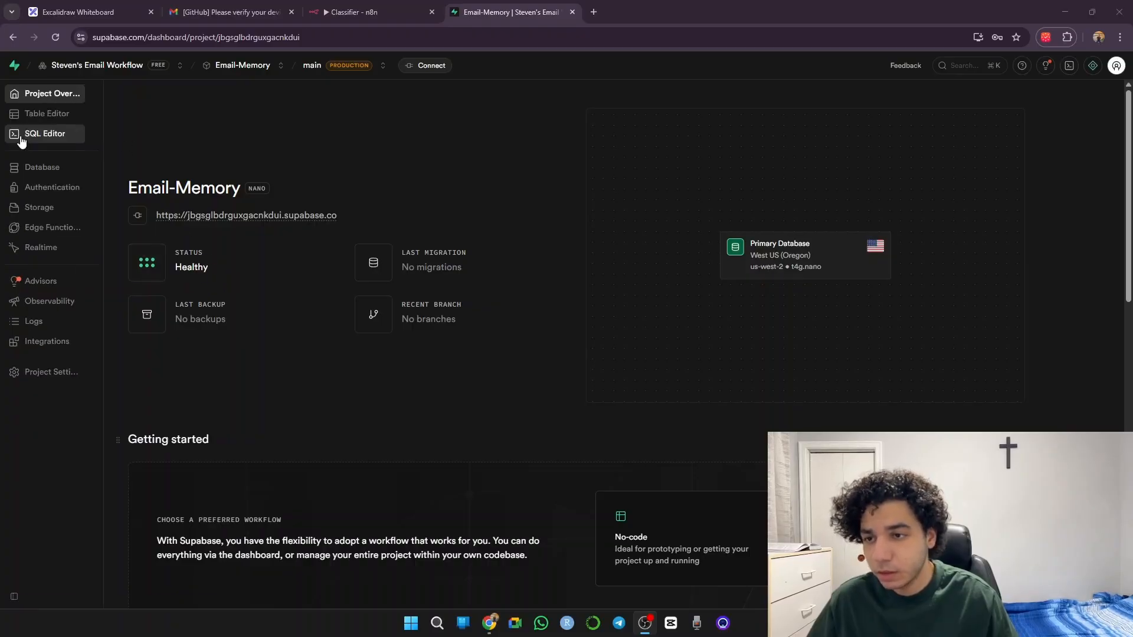
pyautogui.click(52, 135)
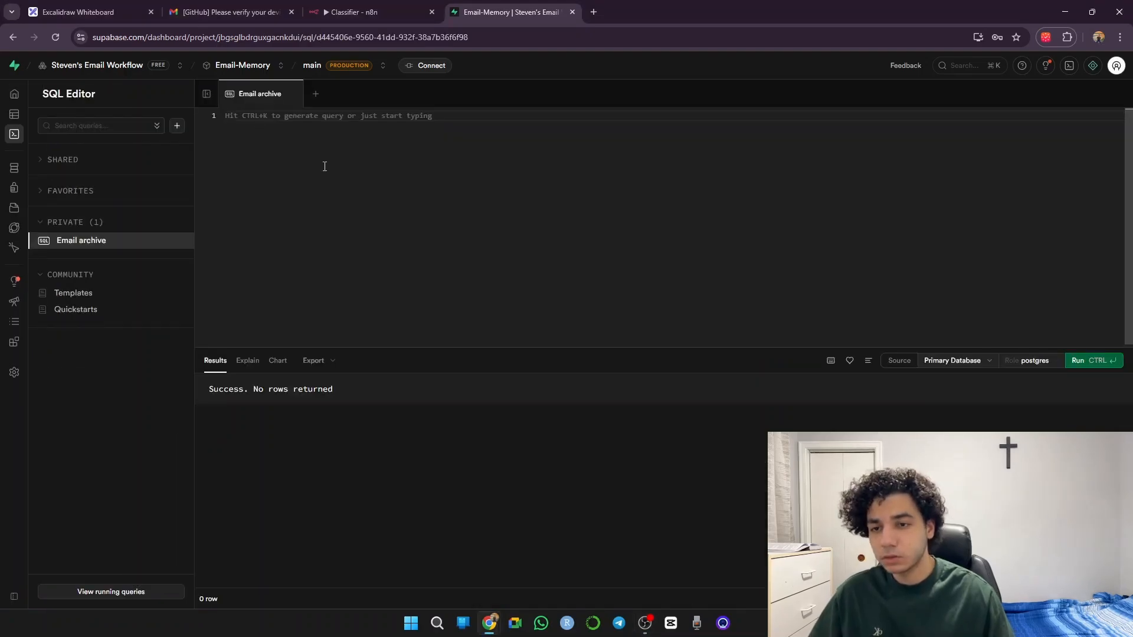
pyautogui.write('c')
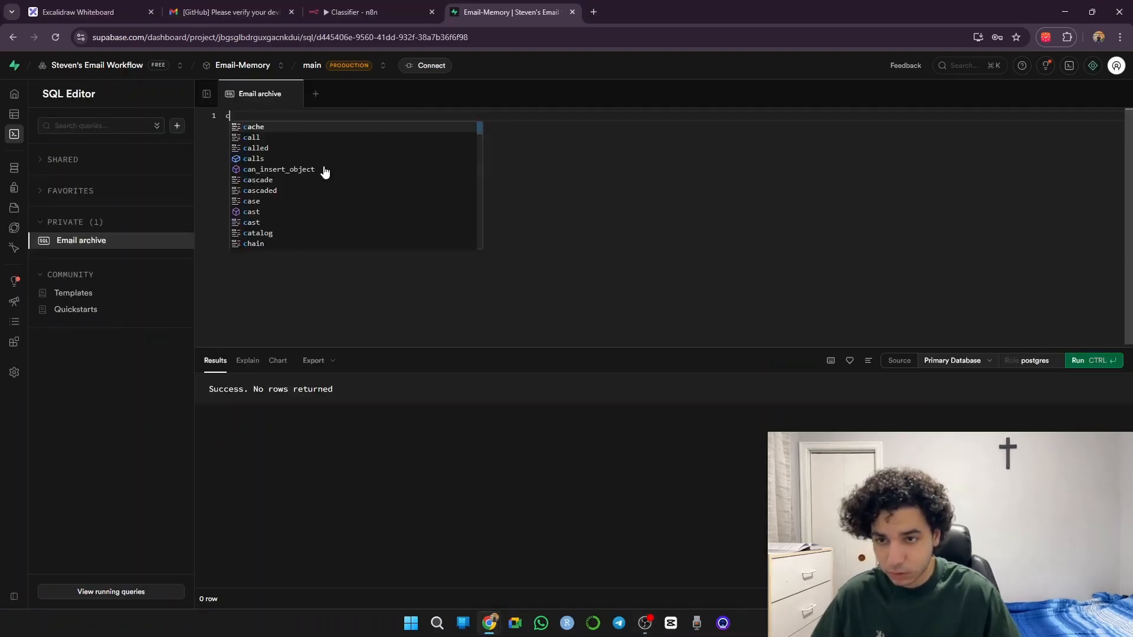
pyautogui.write('reate table ')
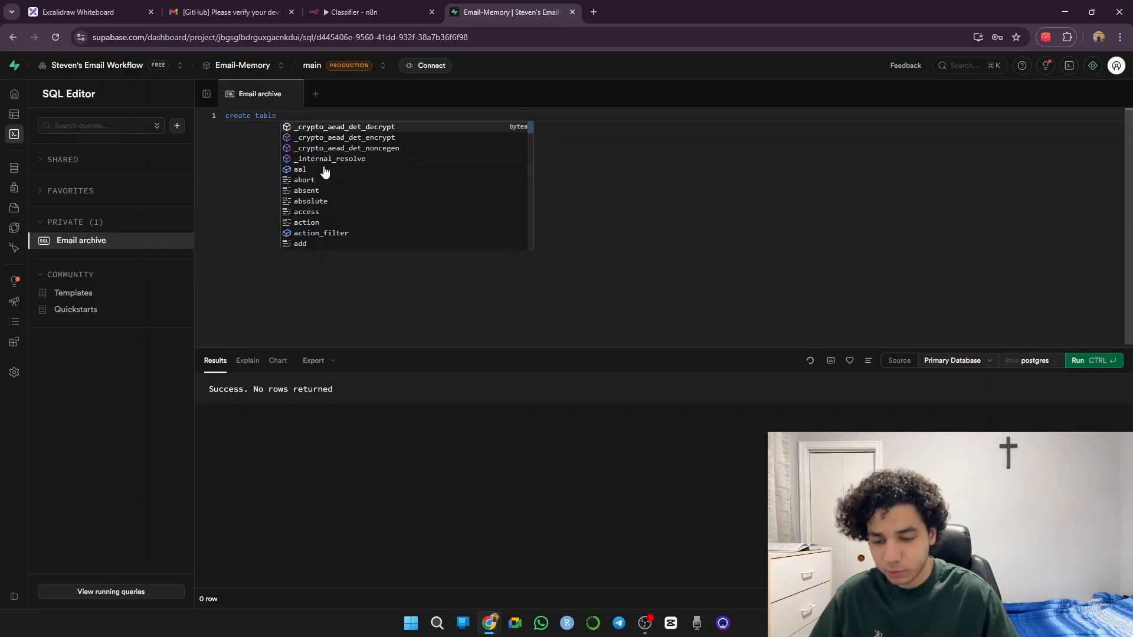
pyautogui.write('Emails')
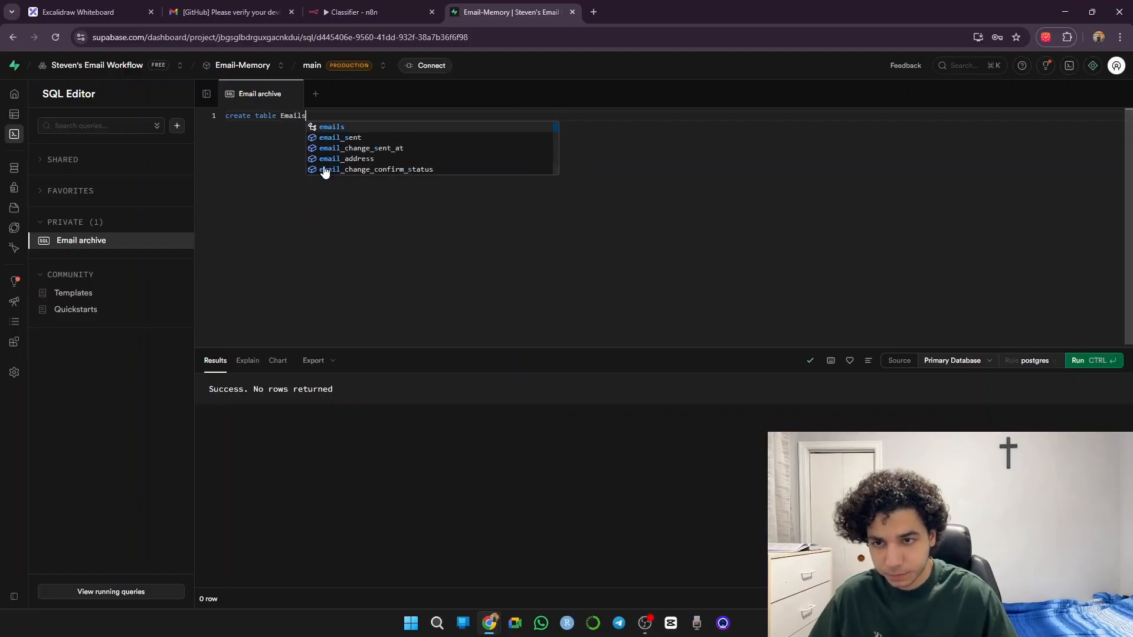
pyautogui.write(' (')
pyautogui.press('Return')
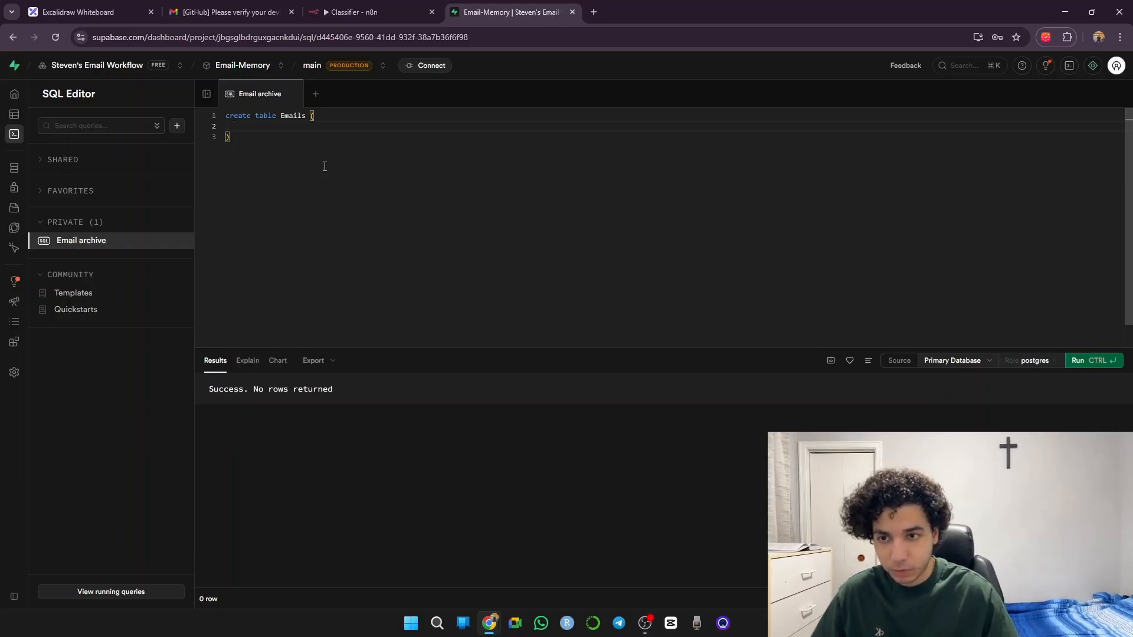
# Define the columns Thread_ID and email_address with type text inside the Emails table statement
pyautogui.write('hre')
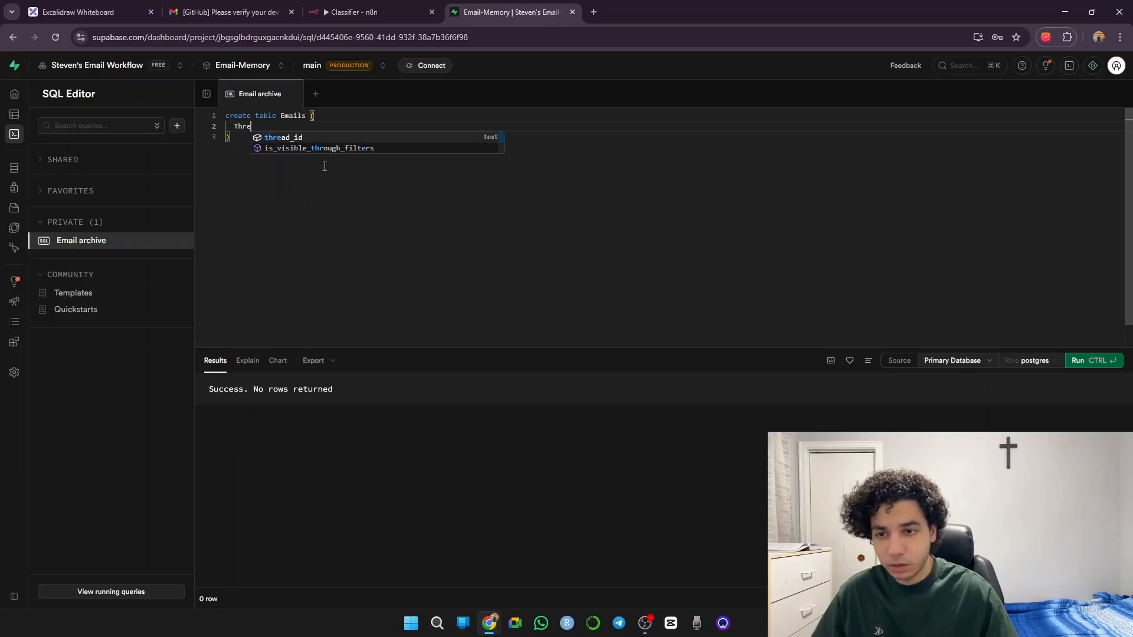
pyautogui.write('ad_ID text')
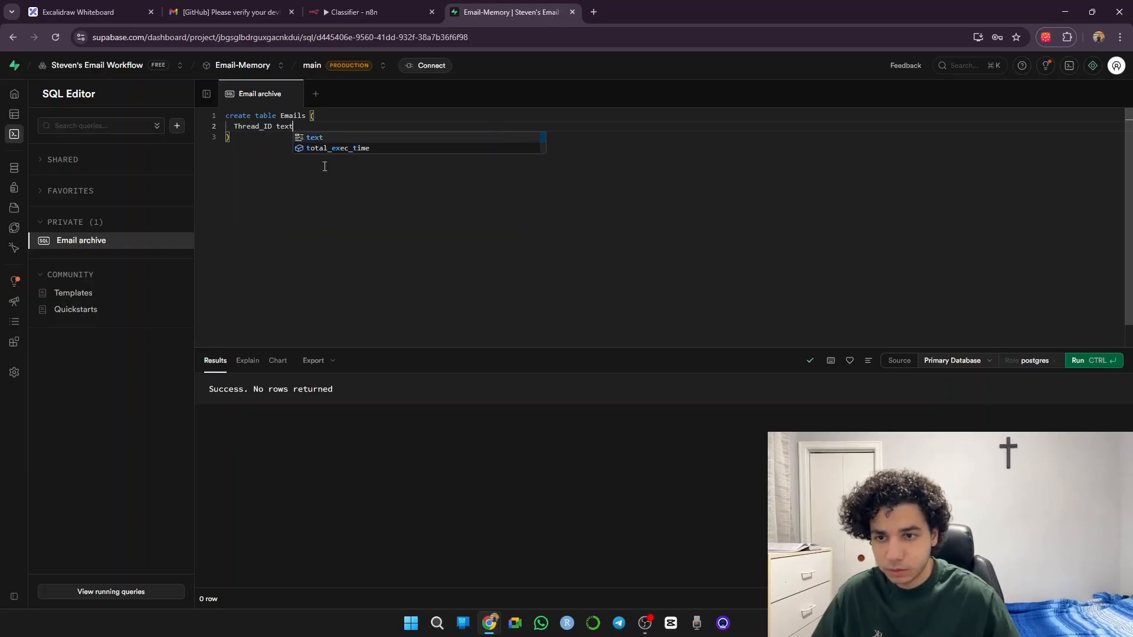
pyautogui.press('Return')
pyautogui.write('Na')
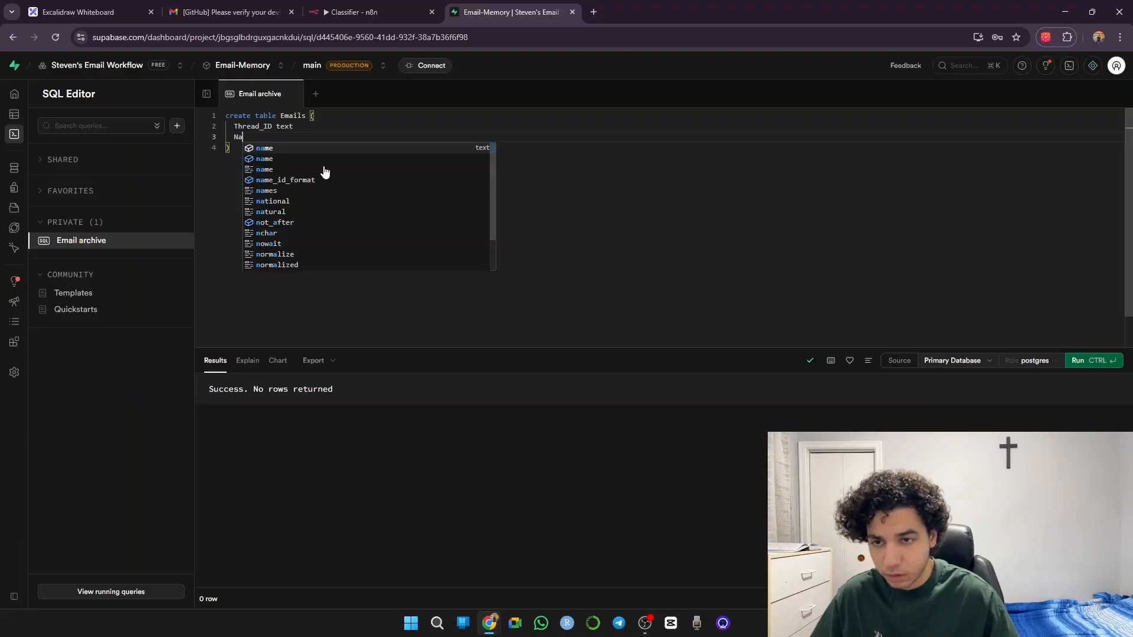
pyautogui.press('BackSpace')
pyautogui.press('BackSpace')
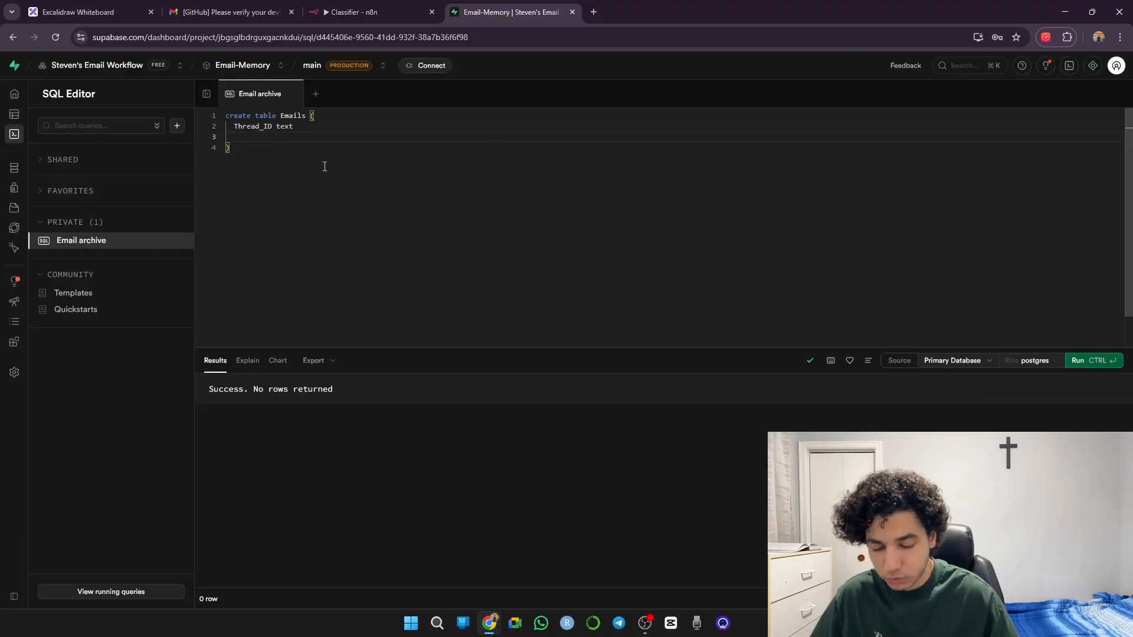
pyautogui.write('Email_')
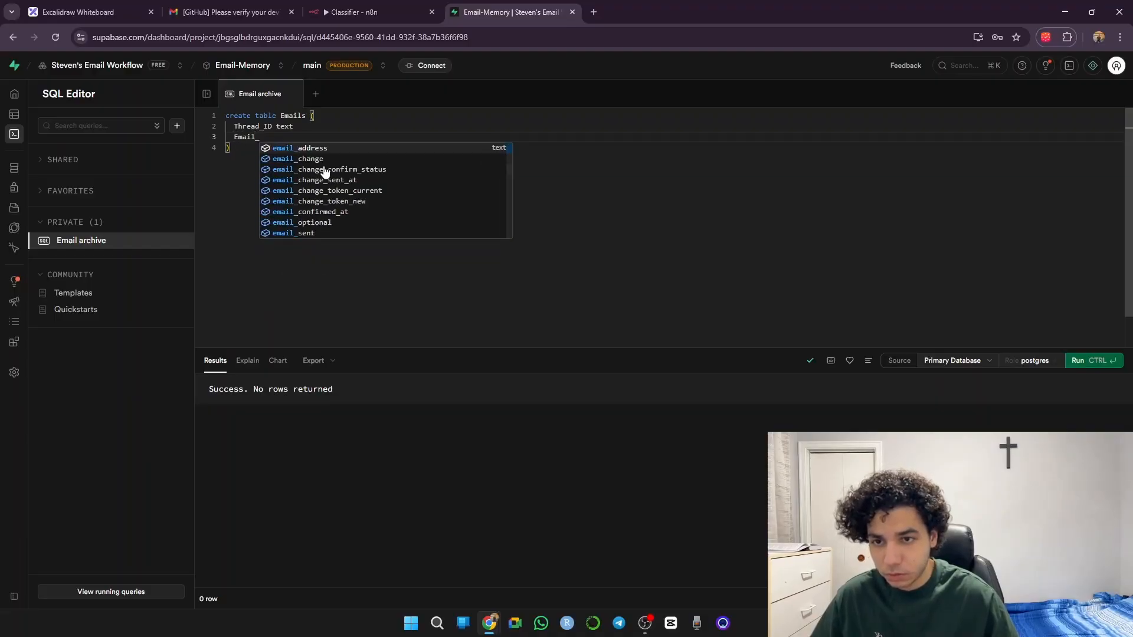
pyautogui.press('Tab')
pyautogui.write('text')
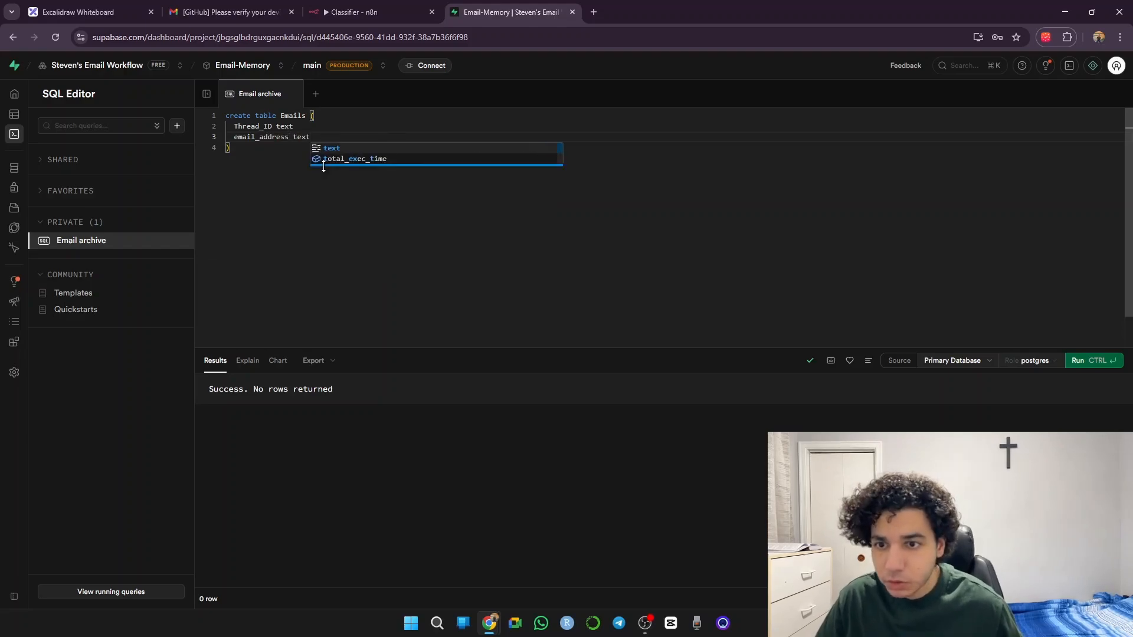
# End both column definitions with commas and recapitalize their names as Email_address and Thread_id
pyautogui.click(308, 124)
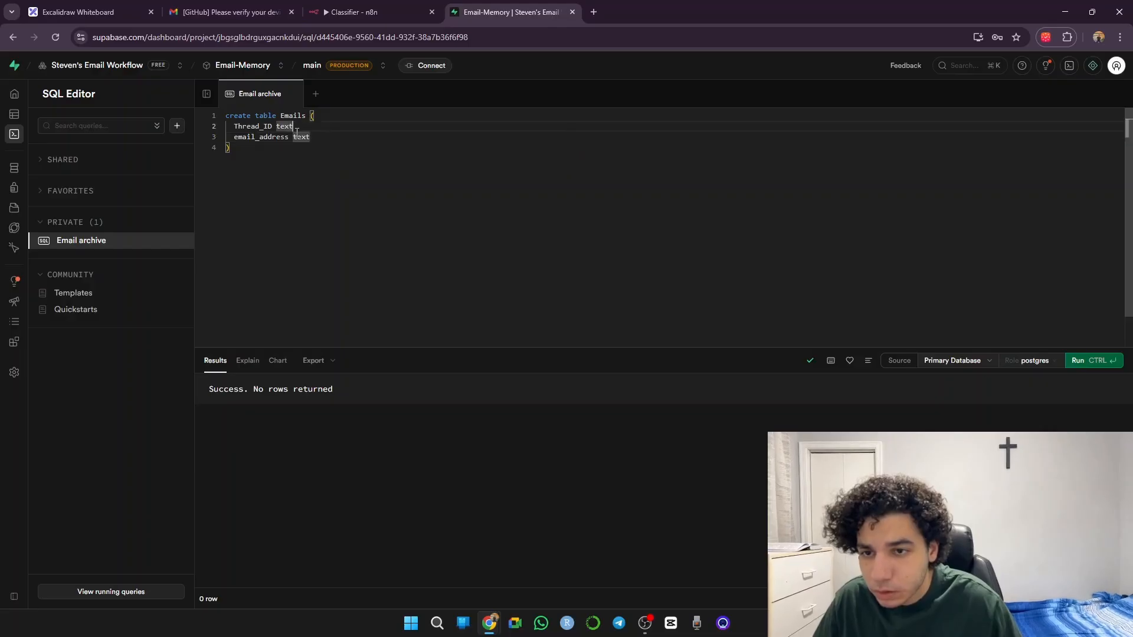
pyautogui.write(',')
pyautogui.click(322, 137)
pyautogui.write(',')
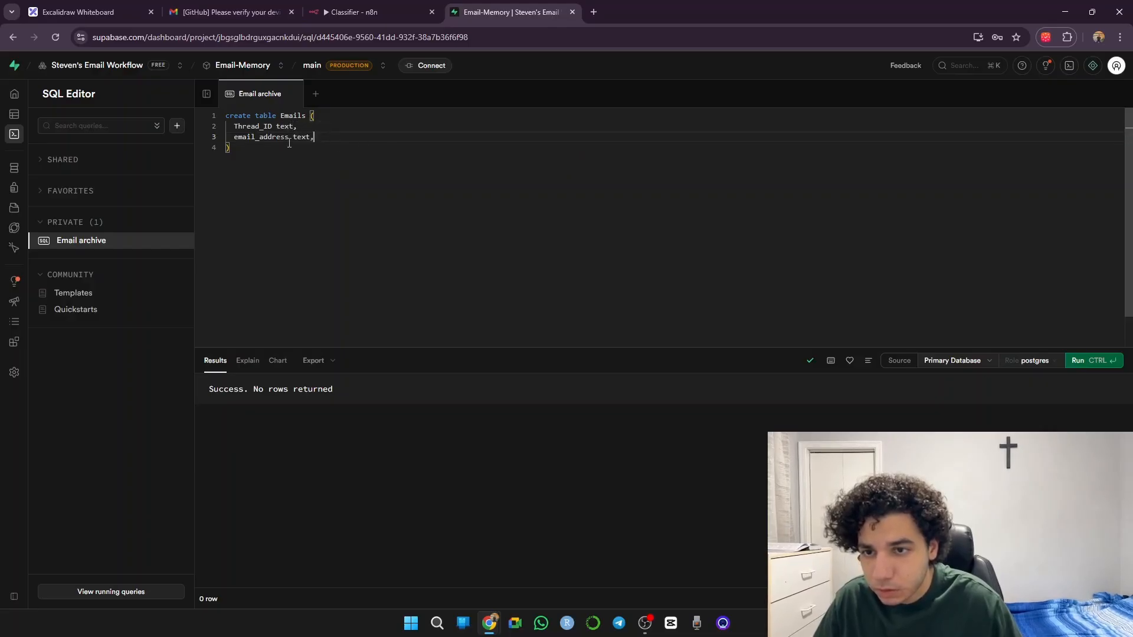
pyautogui.press('Home')
pyautogui.press('Delete')
pyautogui.write('E')
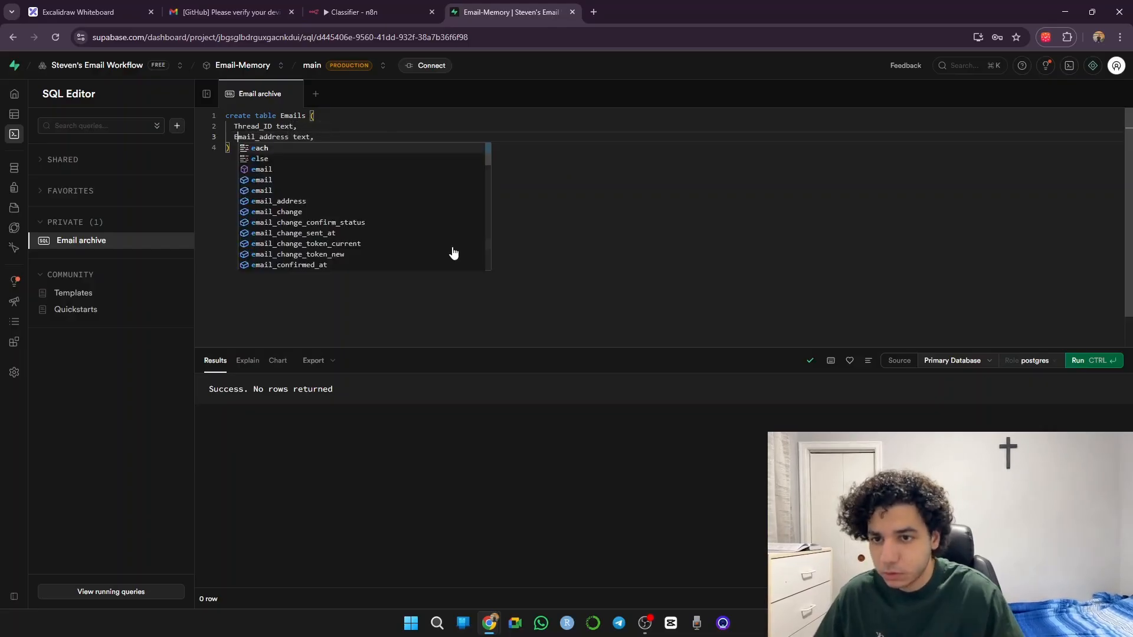
pyautogui.click(269, 128)
pyautogui.press('BackSpace')
pyautogui.press('BackSpace')
pyautogui.write('id')
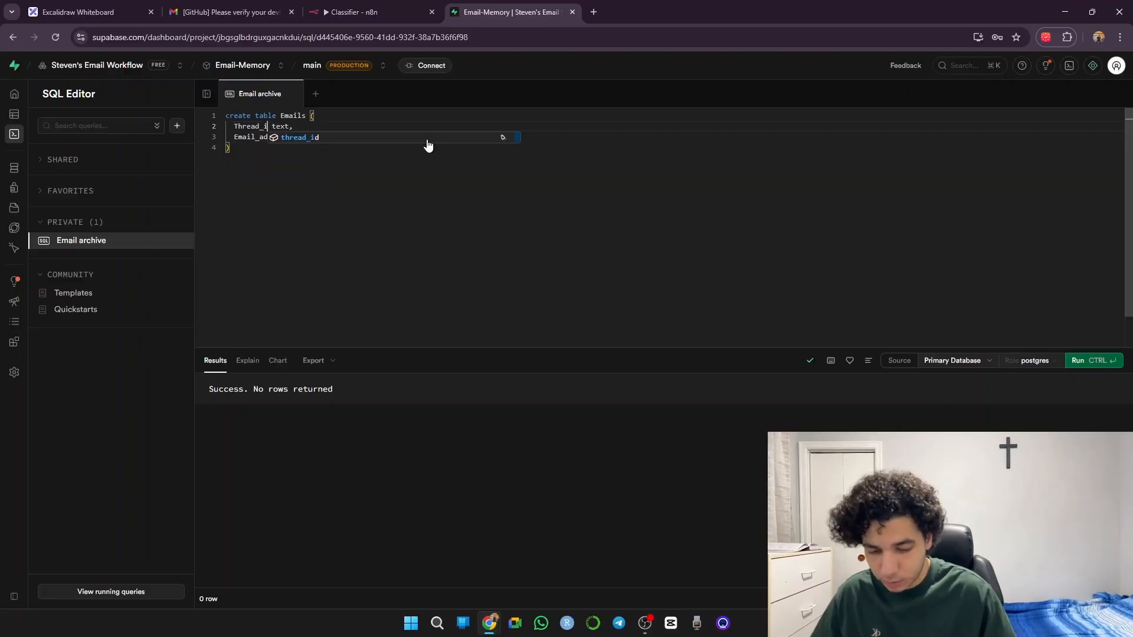
pyautogui.click(346, 126)
pyautogui.click(342, 142)
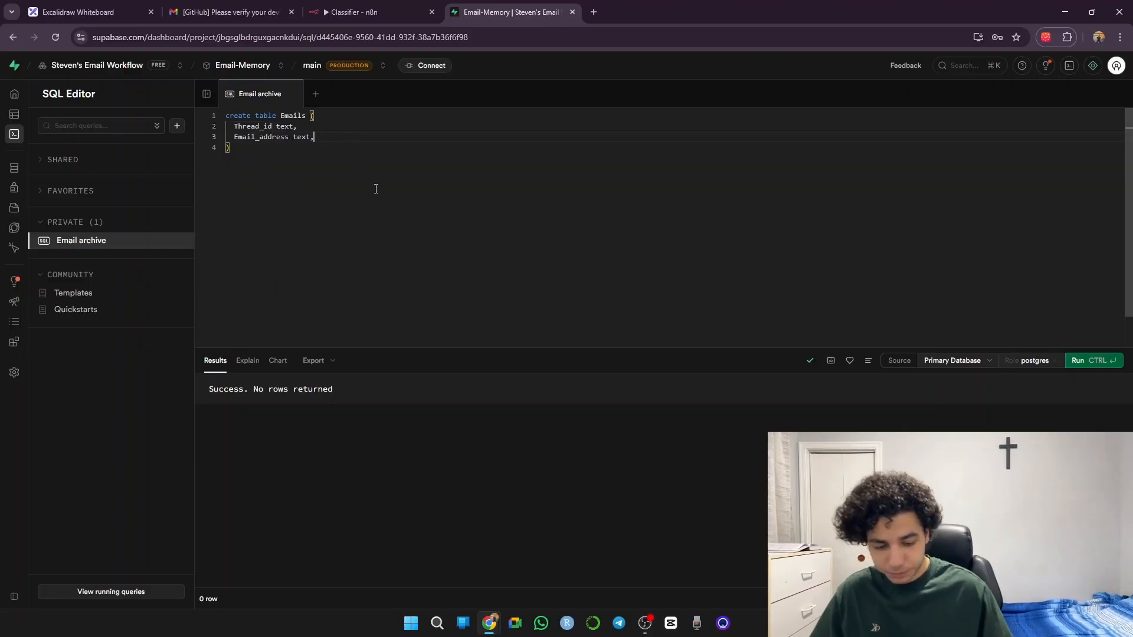
# Add Name, Subject and Email_body columns of type text below Email_address
pyautogui.press('Return')
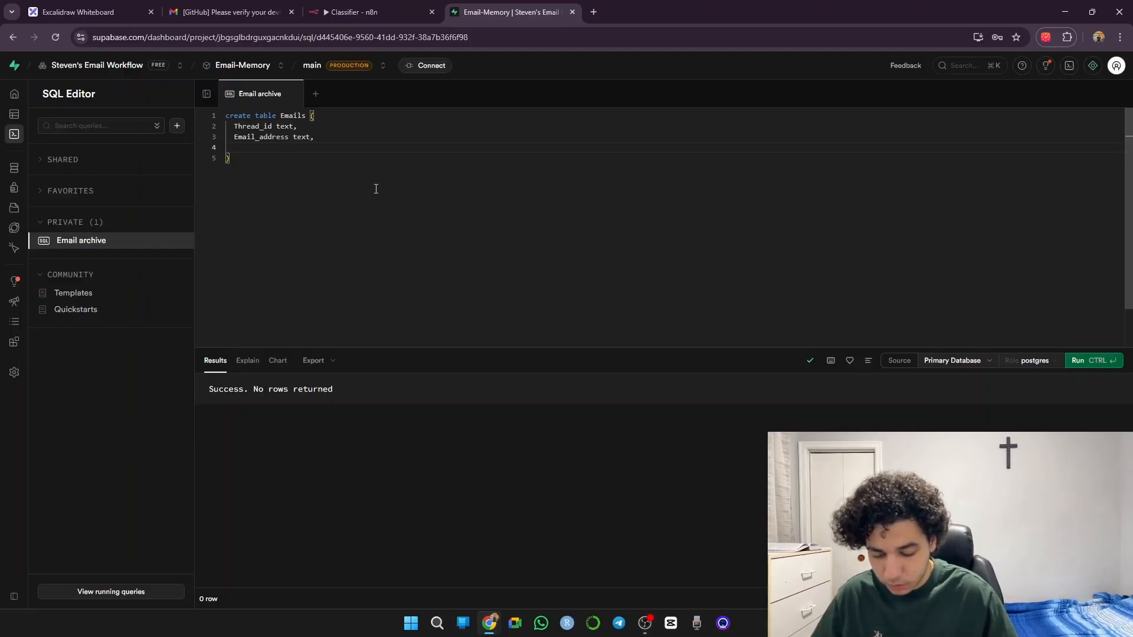
pyautogui.write('Name text,')
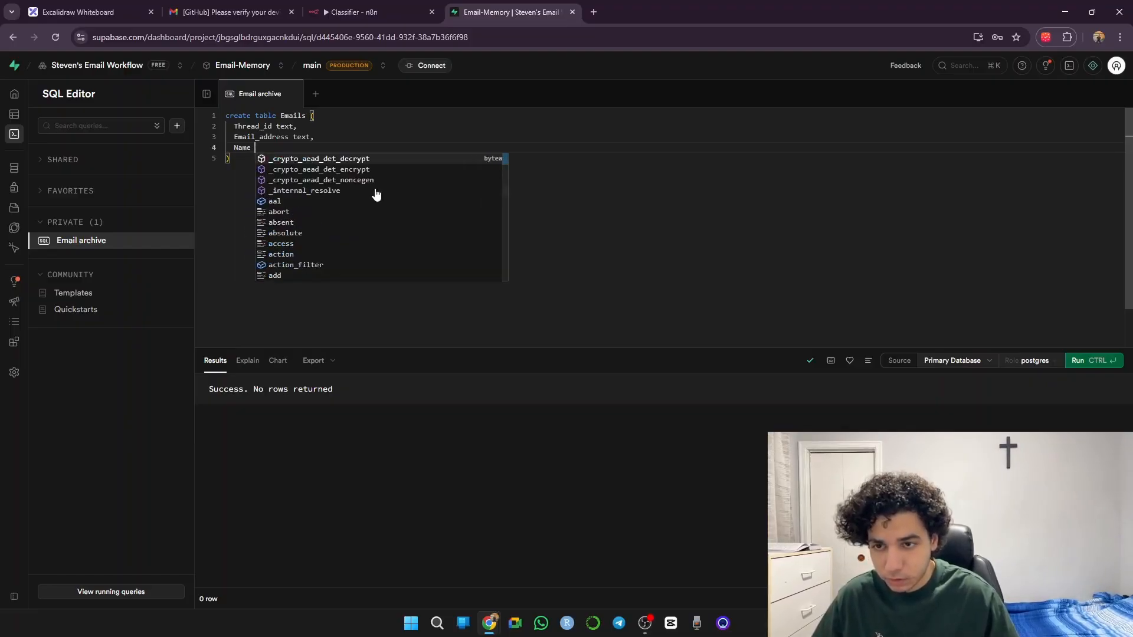
pyautogui.press('Return')
pyautogui.write('Subject text,')
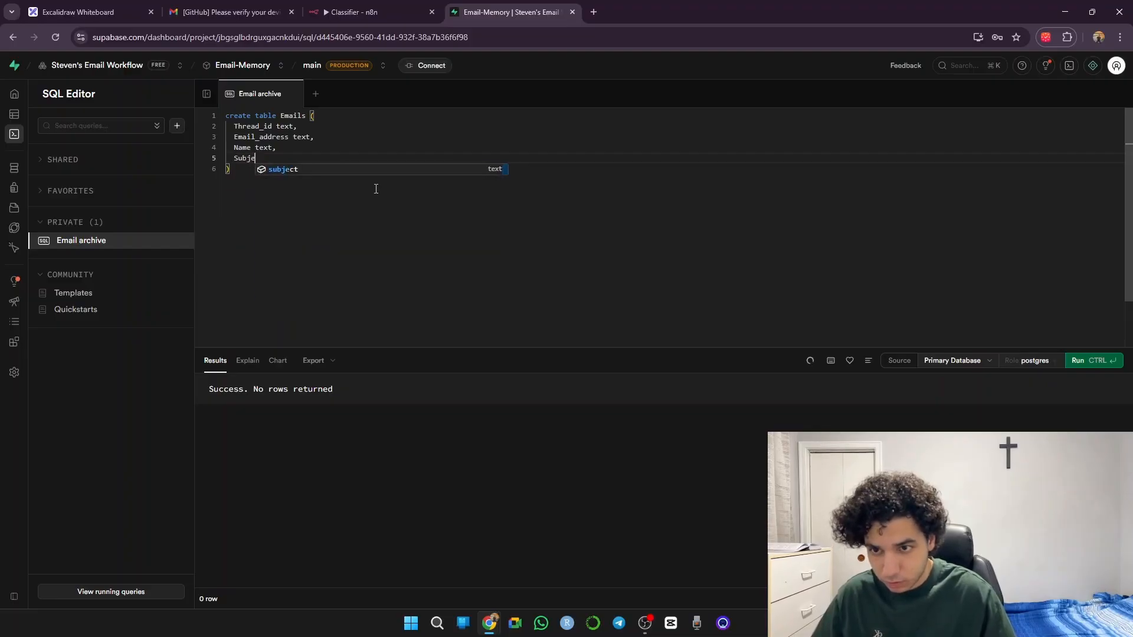
pyautogui.press('Return')
pyautogui.write('Email_body text,')
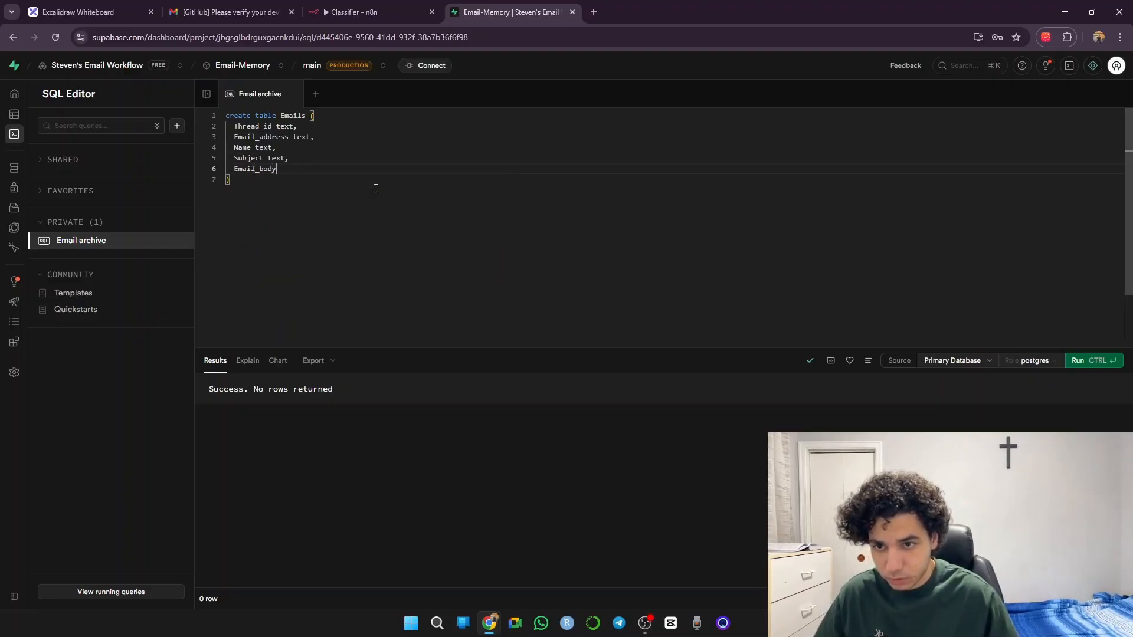
# Add attachment and label columns of type text below Email_body
pyautogui.press('Return')
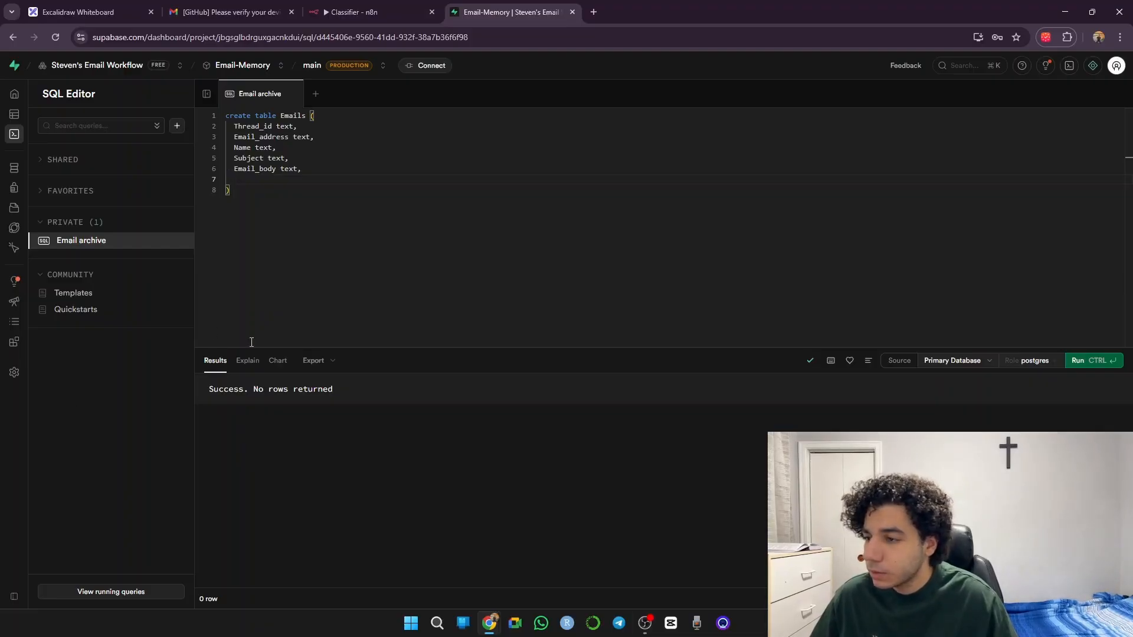
pyautogui.write('attachment text,')
pyautogui.press('Return')
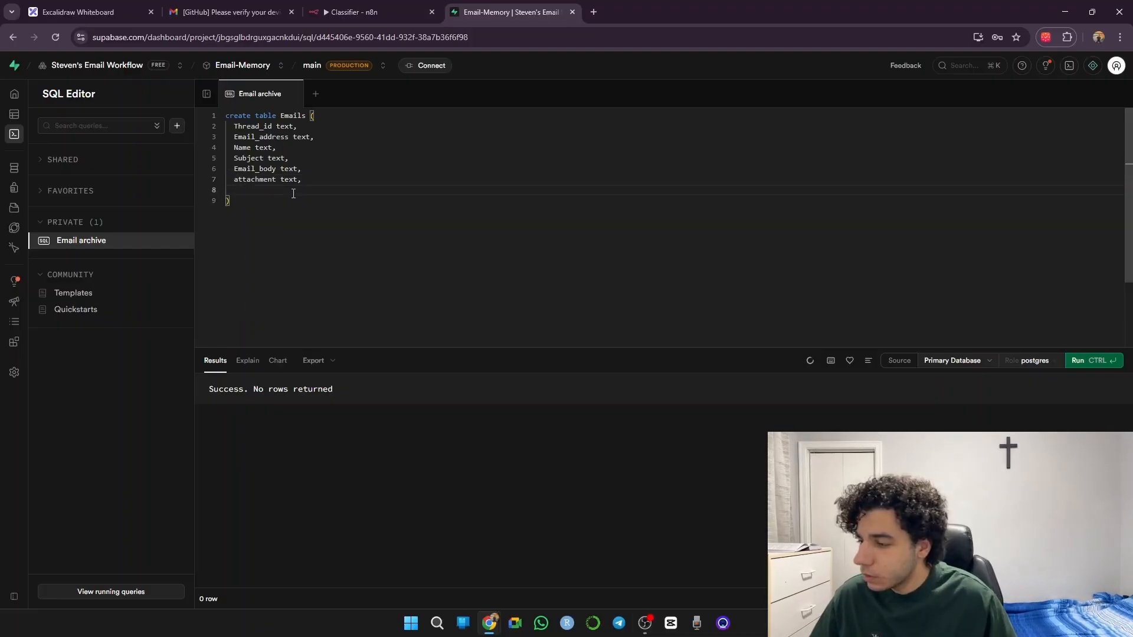
pyautogui.write('label text,')
pyautogui.press('Return')
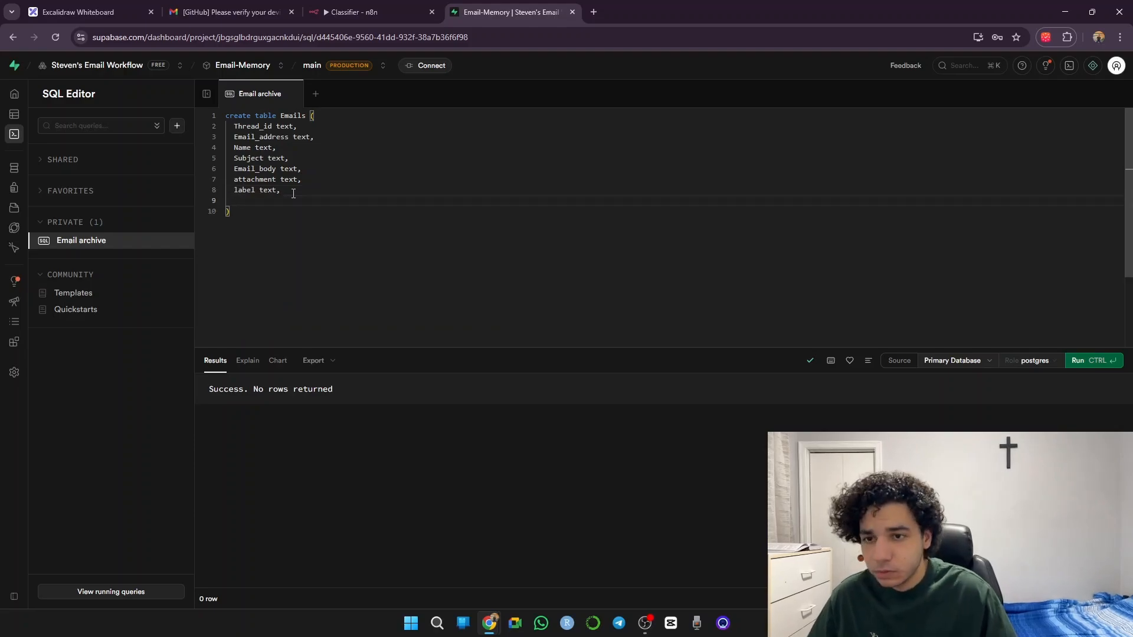
# Insert a Date column of type text between Thread_id and Email_address
pyautogui.click(351, 127)
pyautogui.press('Return')
pyautogui.write('D')
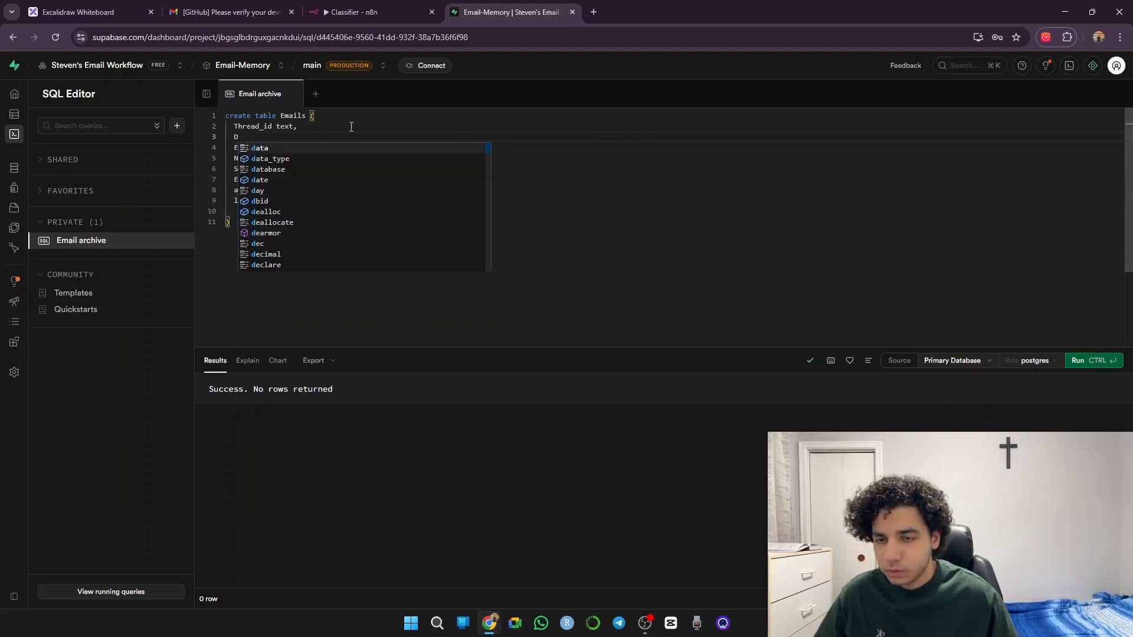
pyautogui.write('ate text,')
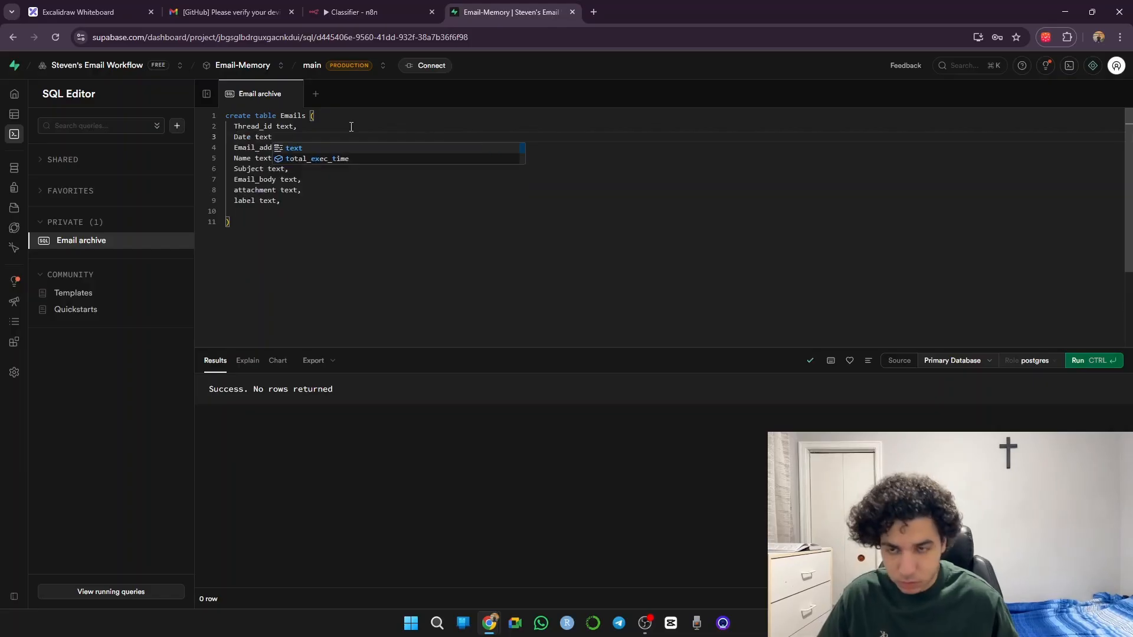
# Add a Summary column of type text below the label column
pyautogui.press('Down')
pyautogui.press('Down')
pyautogui.press('Down')
pyautogui.press('Down')
pyautogui.press('Down')
pyautogui.press('Down')
pyautogui.press('End')
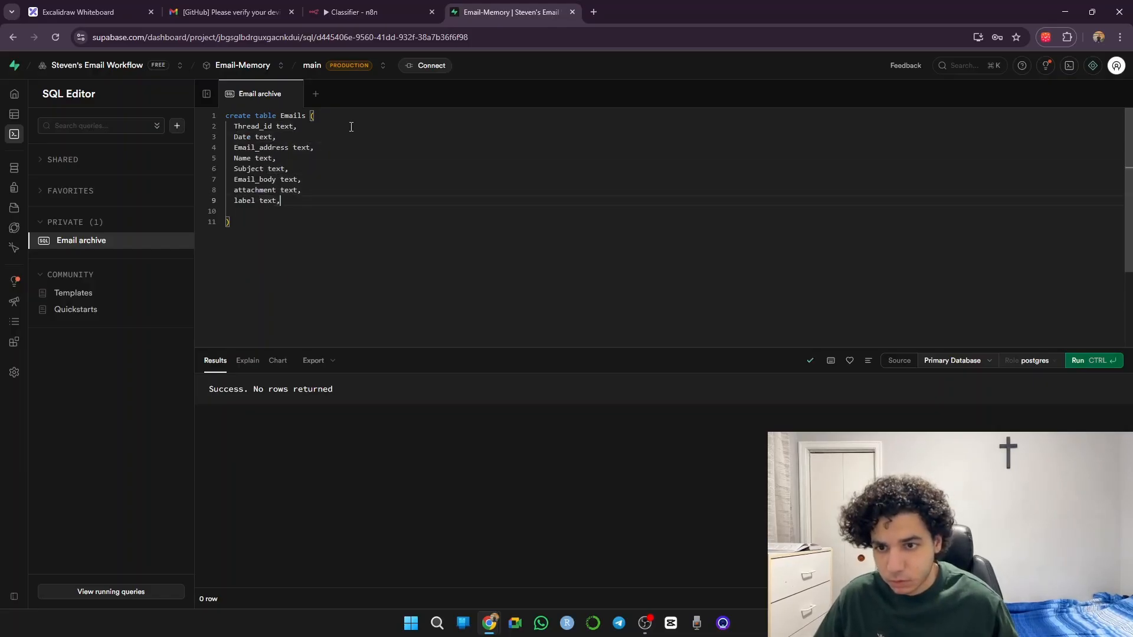
pyautogui.press('Return')
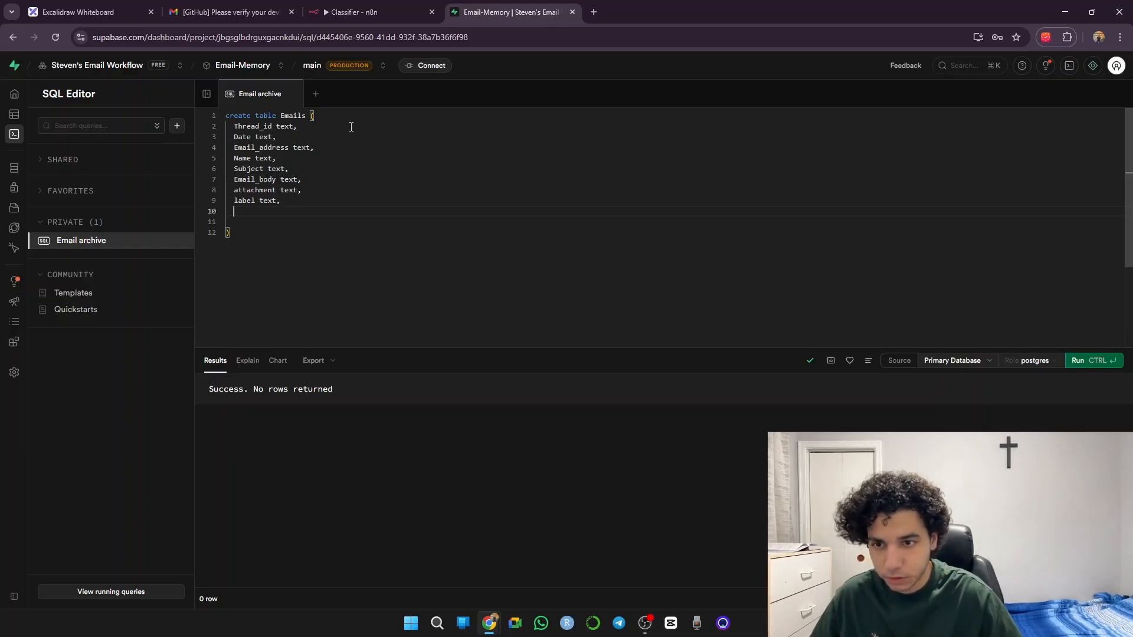
pyautogui.write('Summary text,')
# Complete the statement with a last column Emails_sent of type text and a closing );, and run the query
pyautogui.press('Return')
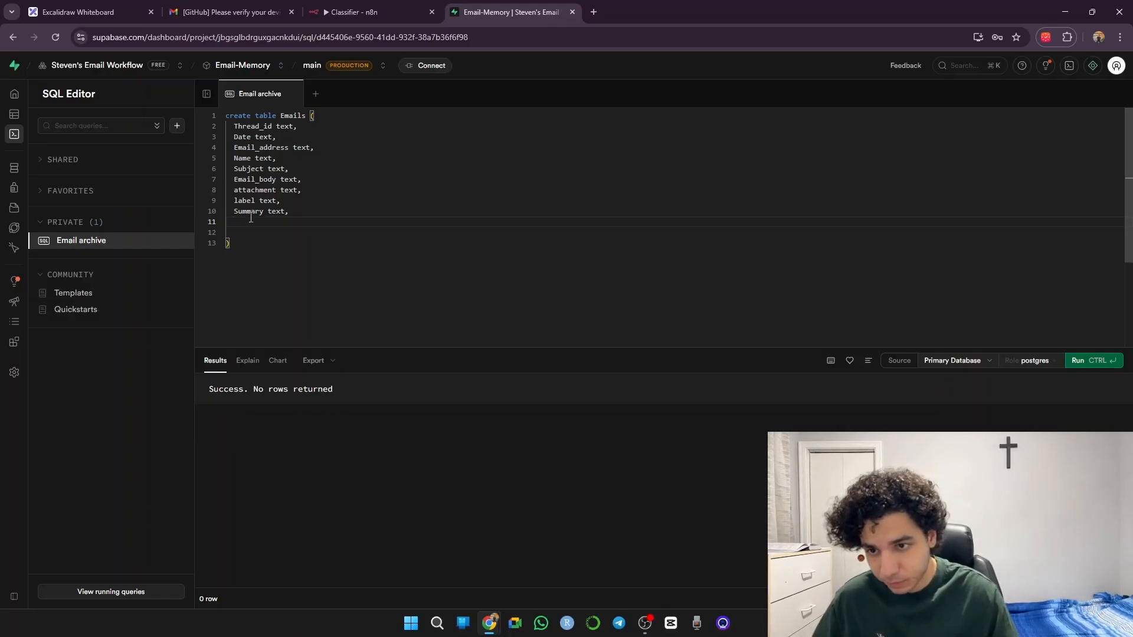
pyautogui.write('Emails_')
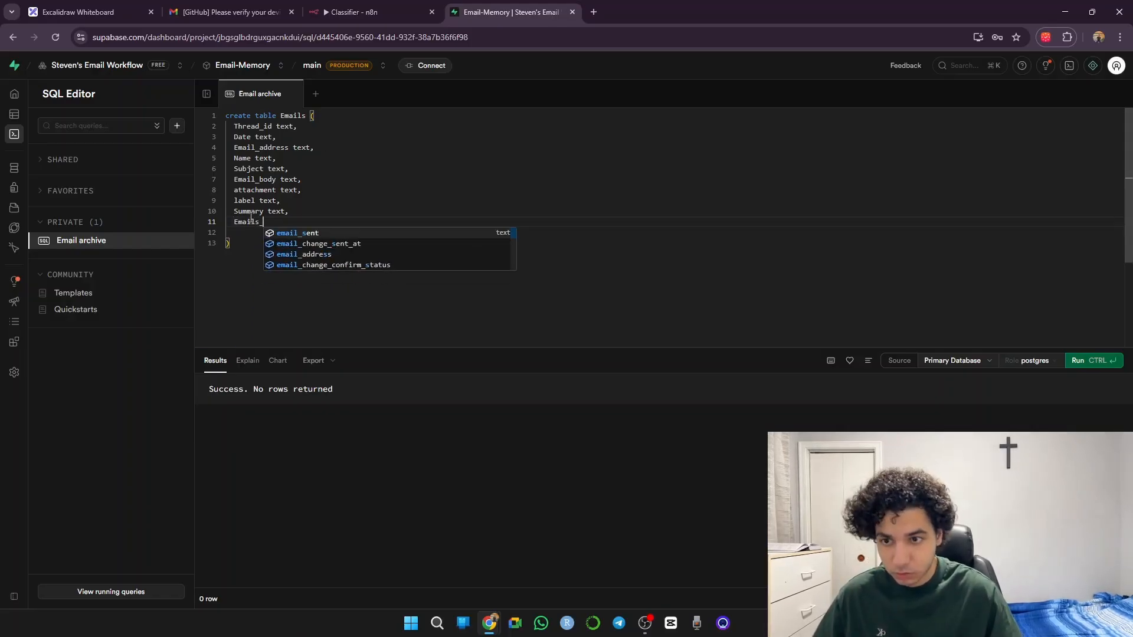
pyautogui.write('sent')
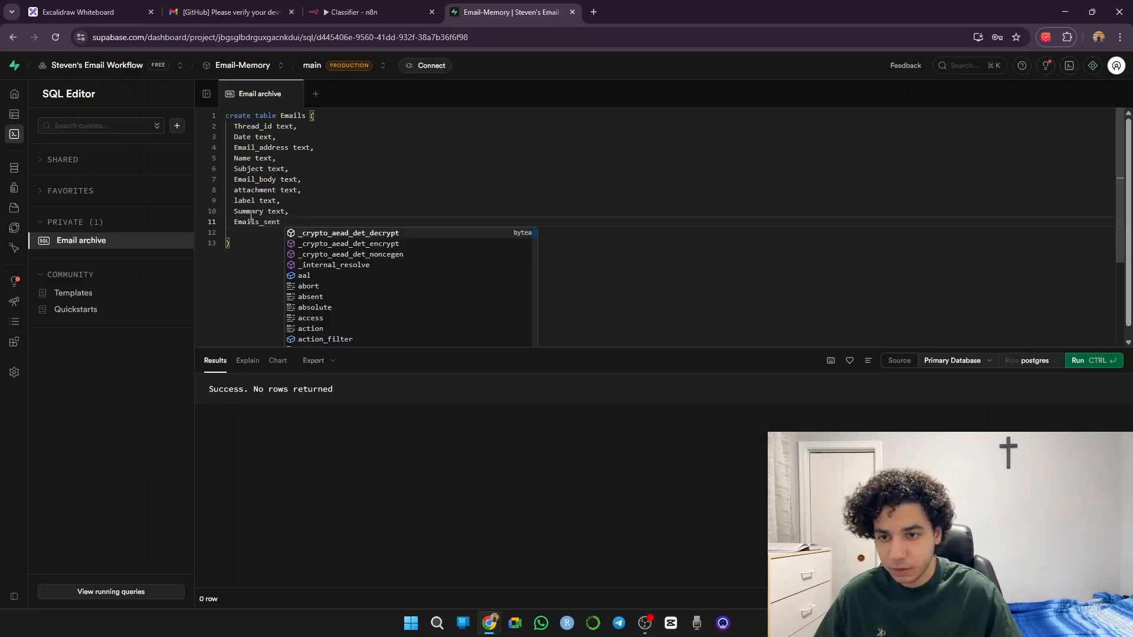
pyautogui.write(' text')
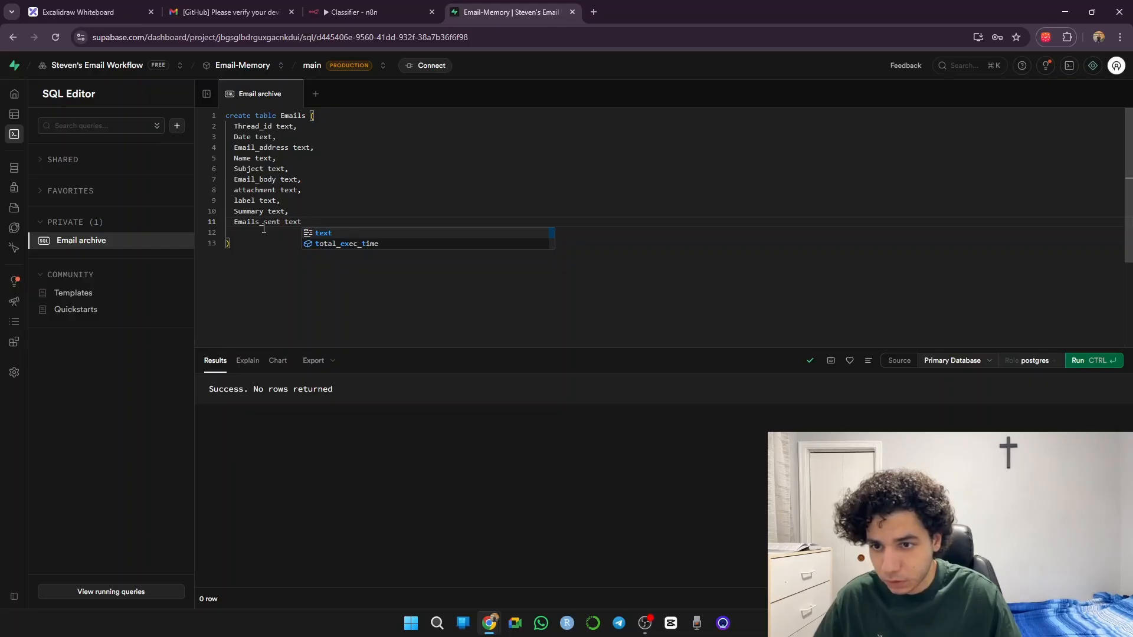
pyautogui.click(268, 230)
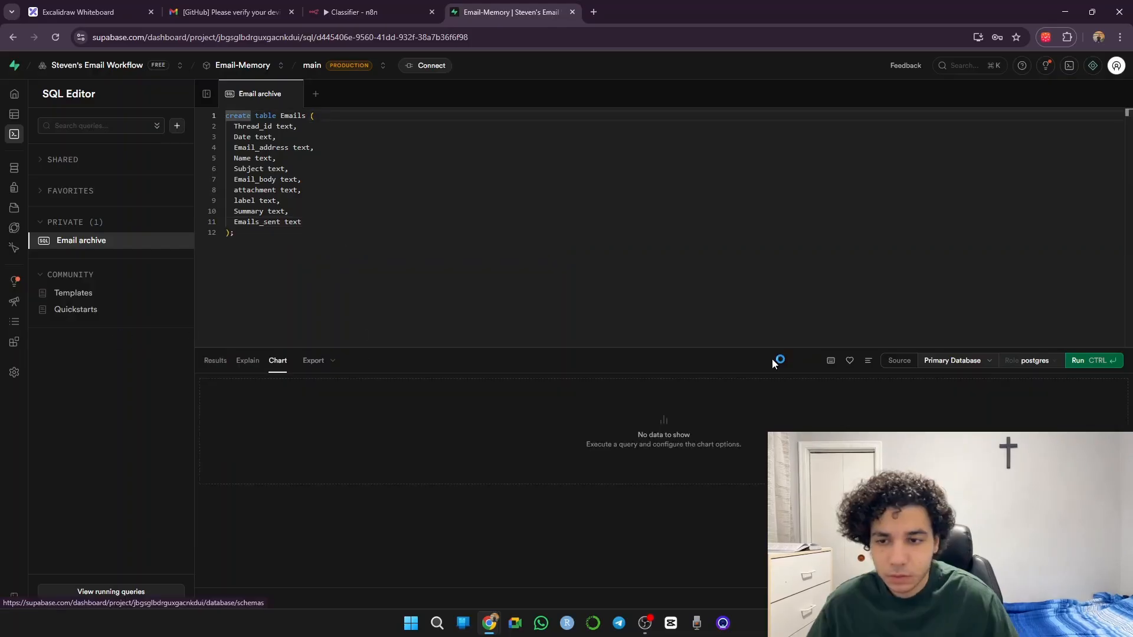
pyautogui.click(1086, 362)
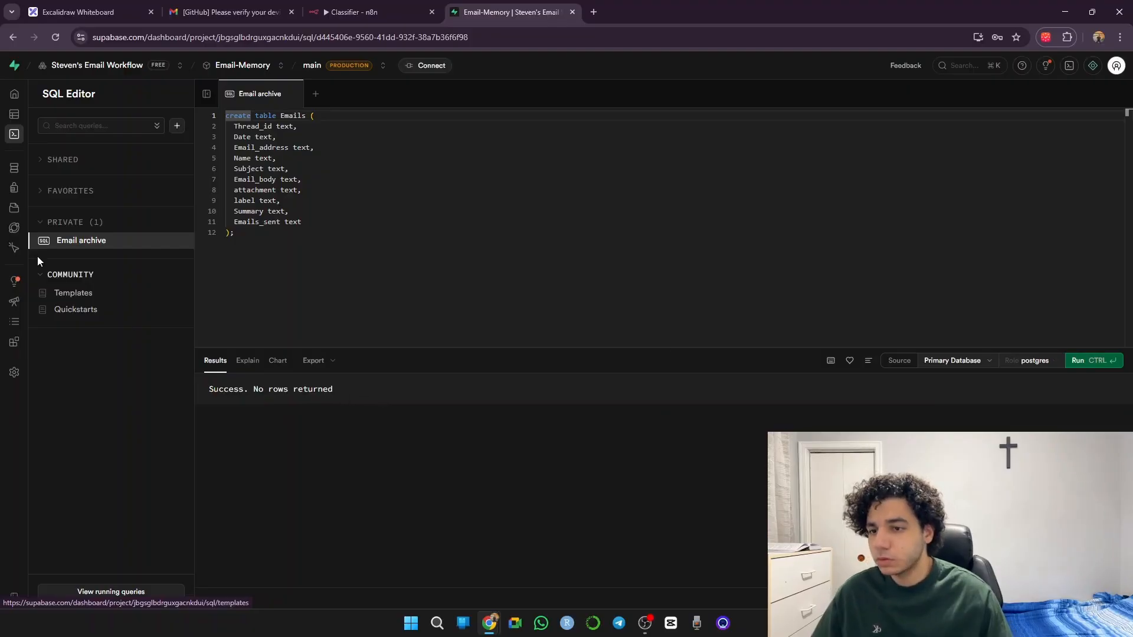
# Open the emails table in the Table Editor and review its columns from thread_id through emails_sent
pyautogui.moveTo(17, 208)
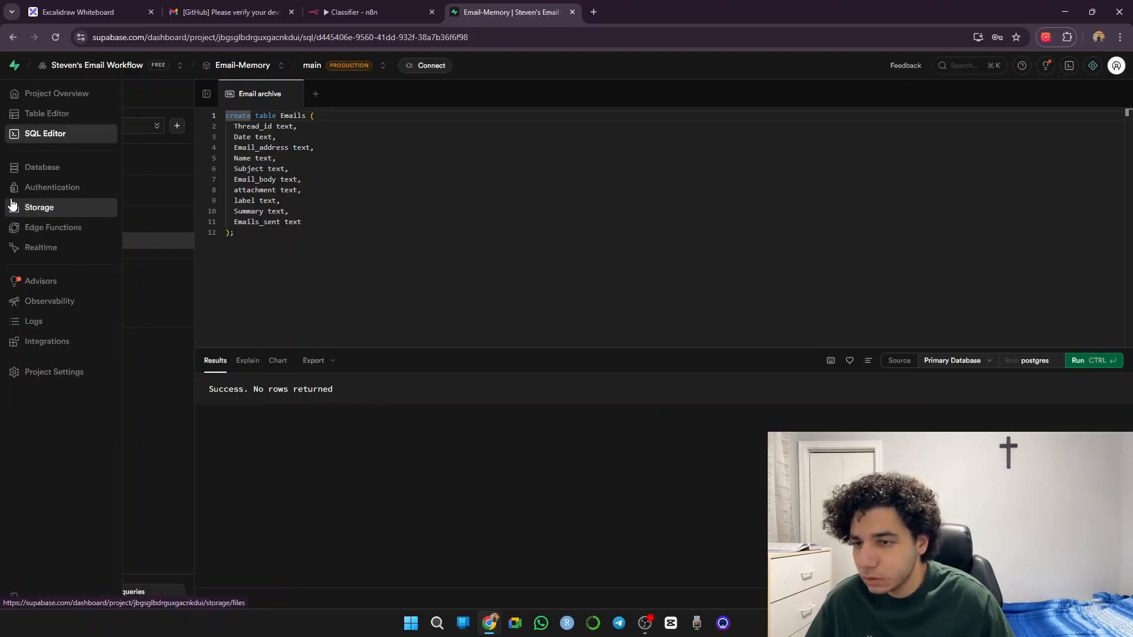
pyautogui.click(66, 116)
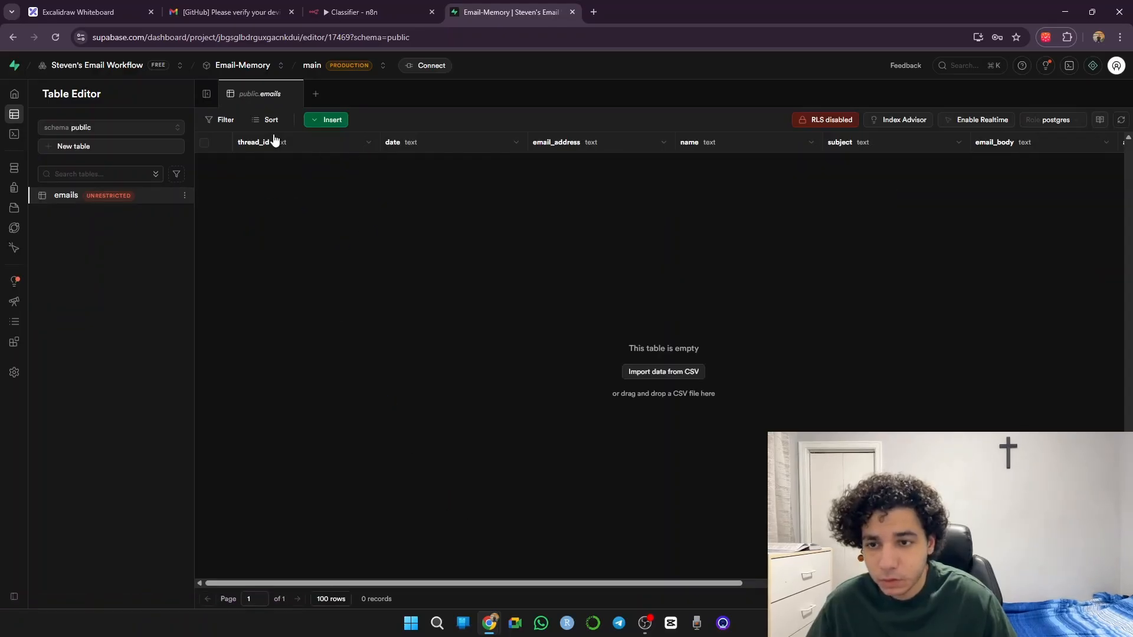
pyautogui.moveTo(525, 583); pyautogui.dragTo(896, 583)
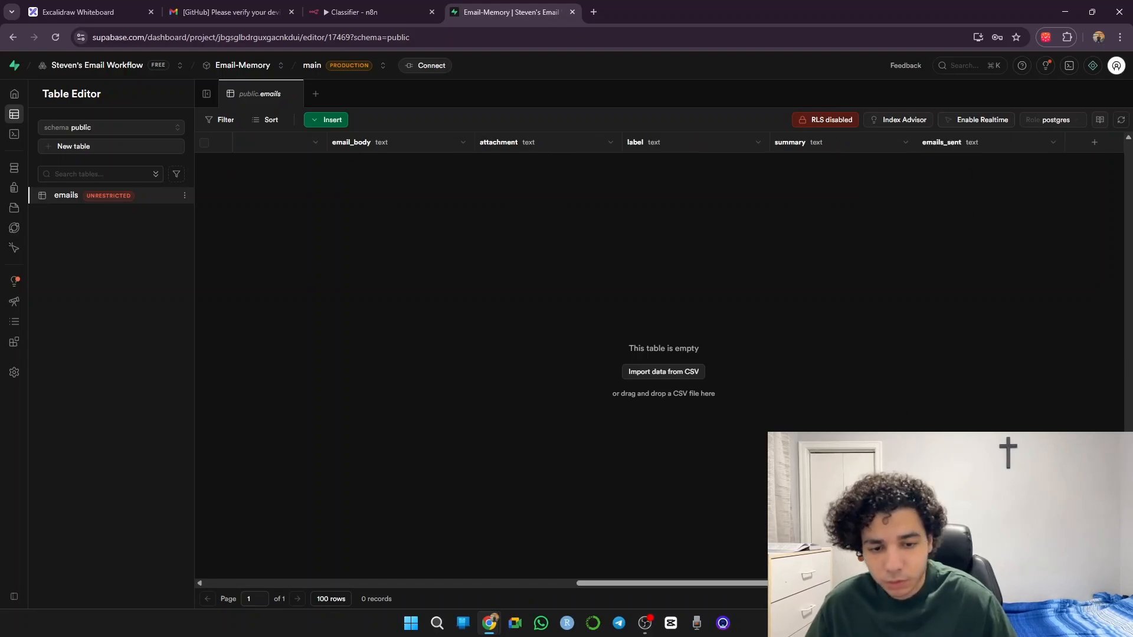
pyautogui.moveTo(908, 582); pyautogui.dragTo(534, 582)
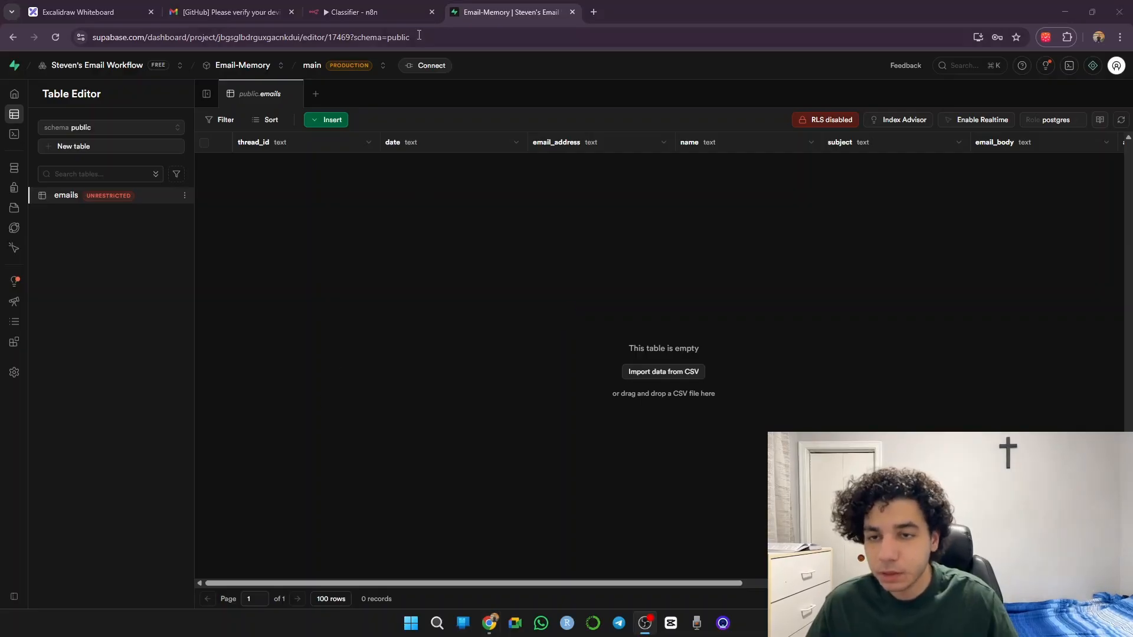
# Switch to the Excalidraw whiteboard and review the Part 1 section on checking whether an address has emailed before
pyautogui.click(95, 12)
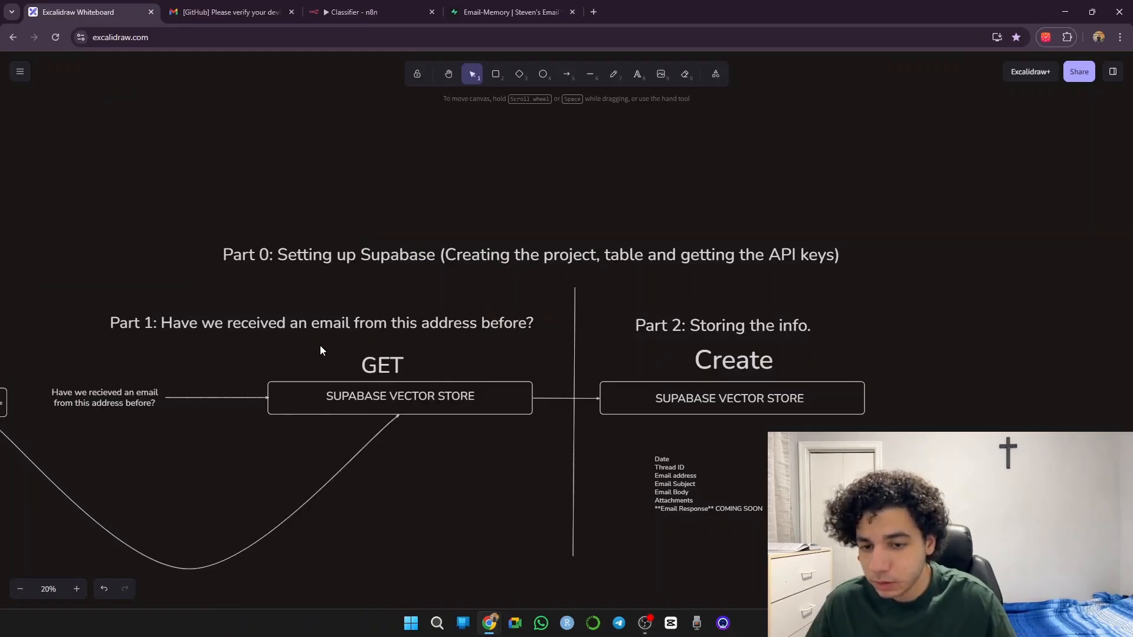
pyautogui.moveTo(54, 287); pyautogui.dragTo(548, 557)
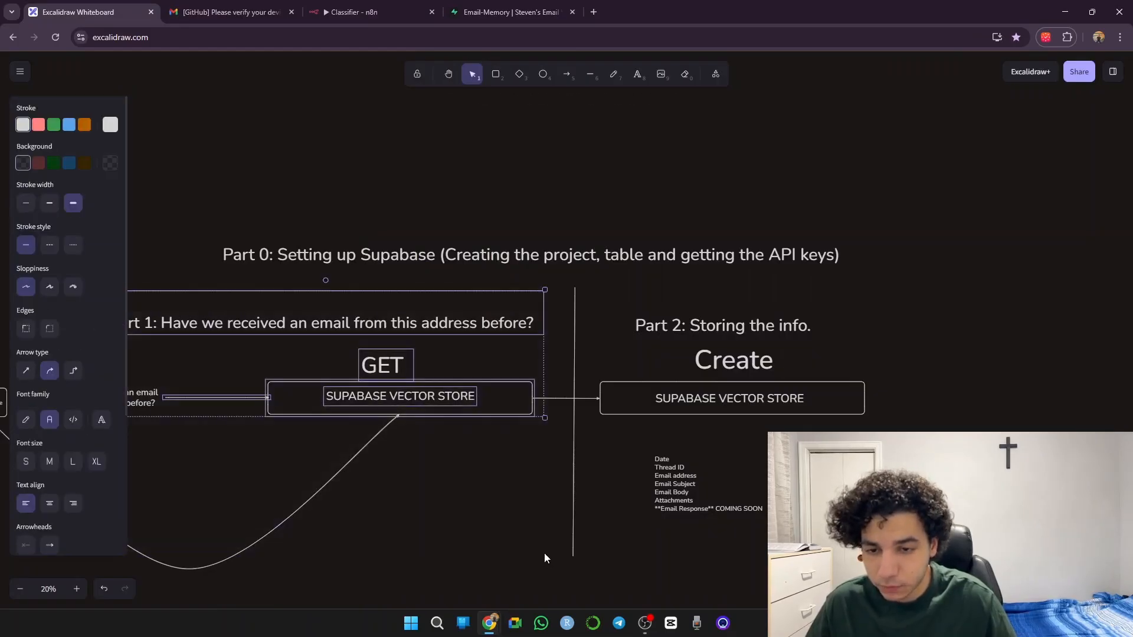
pyautogui.click(515, 551)
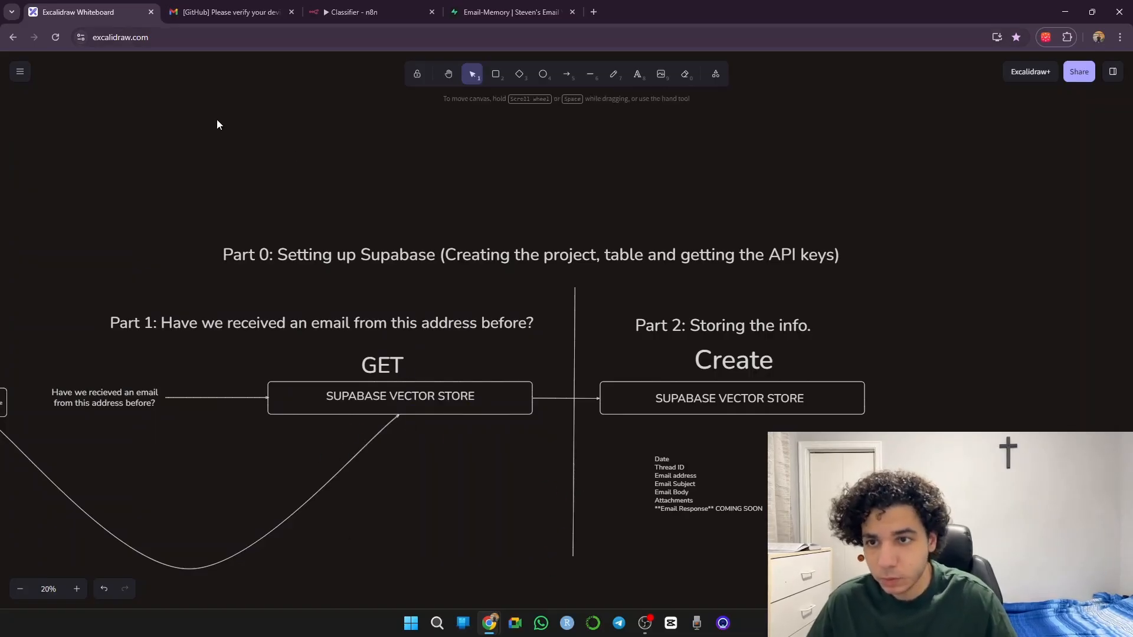
# Switch to the n8n Classifier workflow and add a Supabase Get many rows node after the Final Set node
pyautogui.click(360, 13)
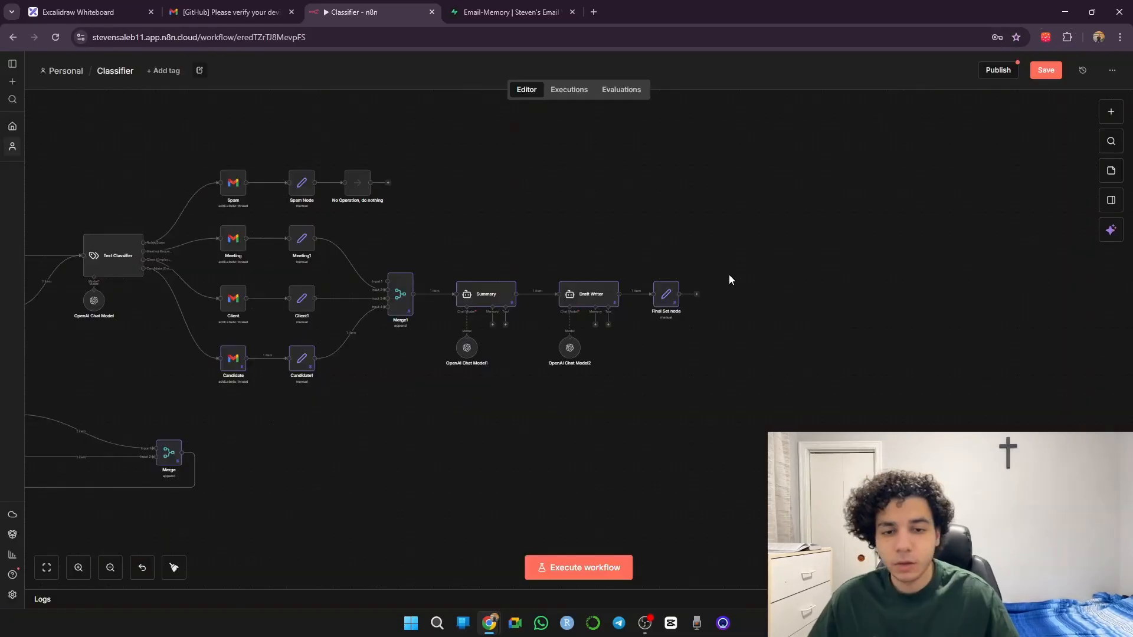
pyautogui.click(697, 297)
pyautogui.write('supa')
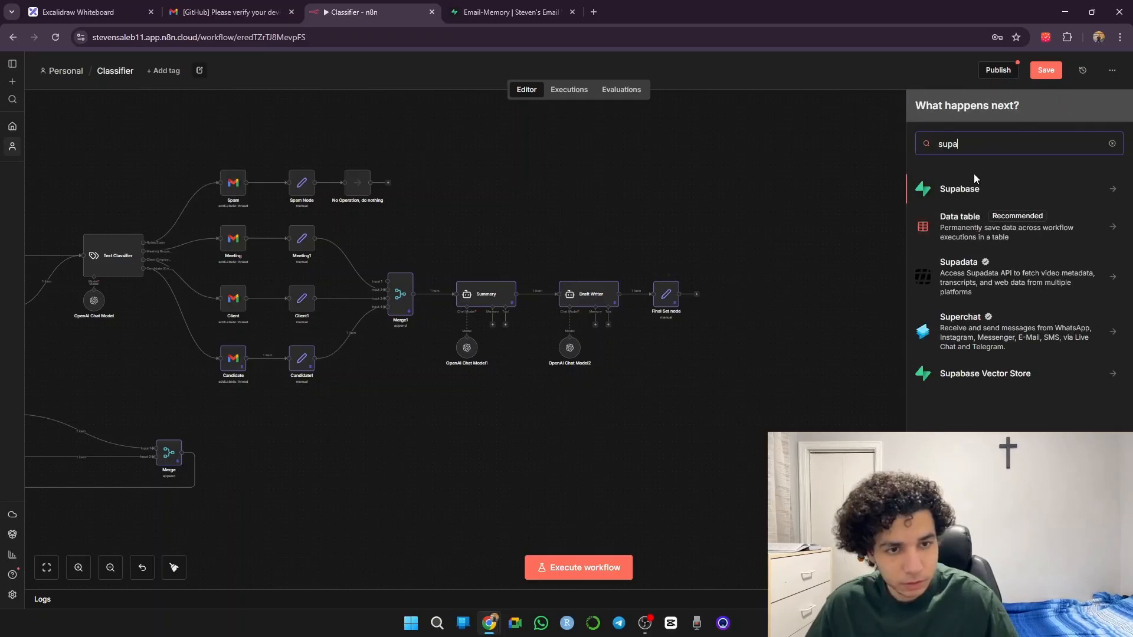
pyautogui.click(975, 193)
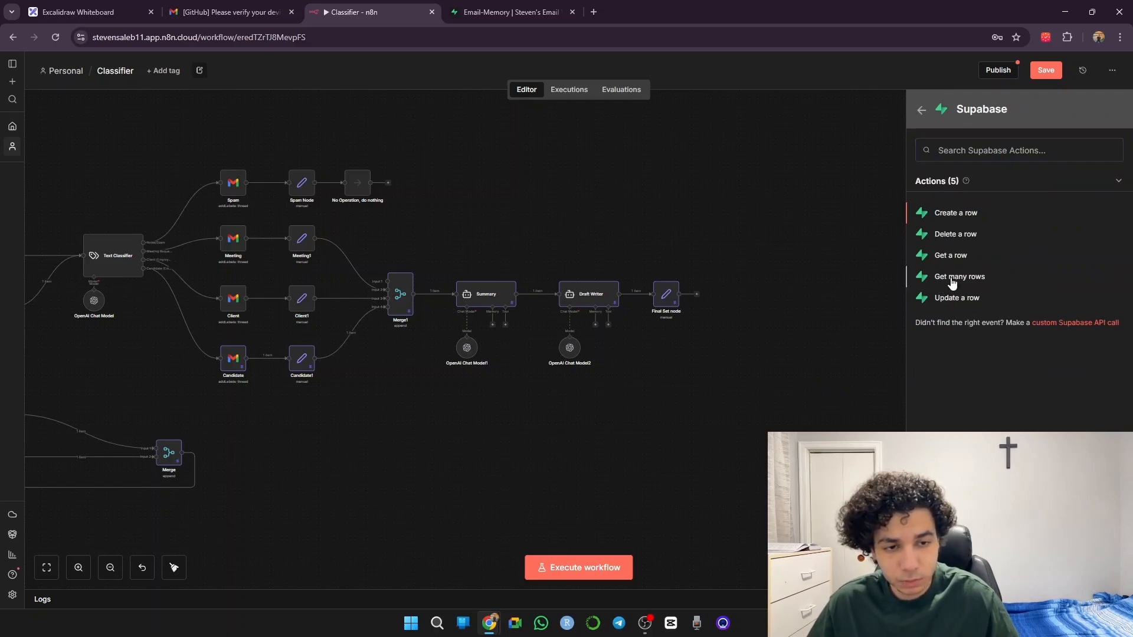
pyautogui.click(959, 277)
# Start a new Supabase credential for the Get many rows node and look at its Service Role Secret field
pyautogui.click(541, 142)
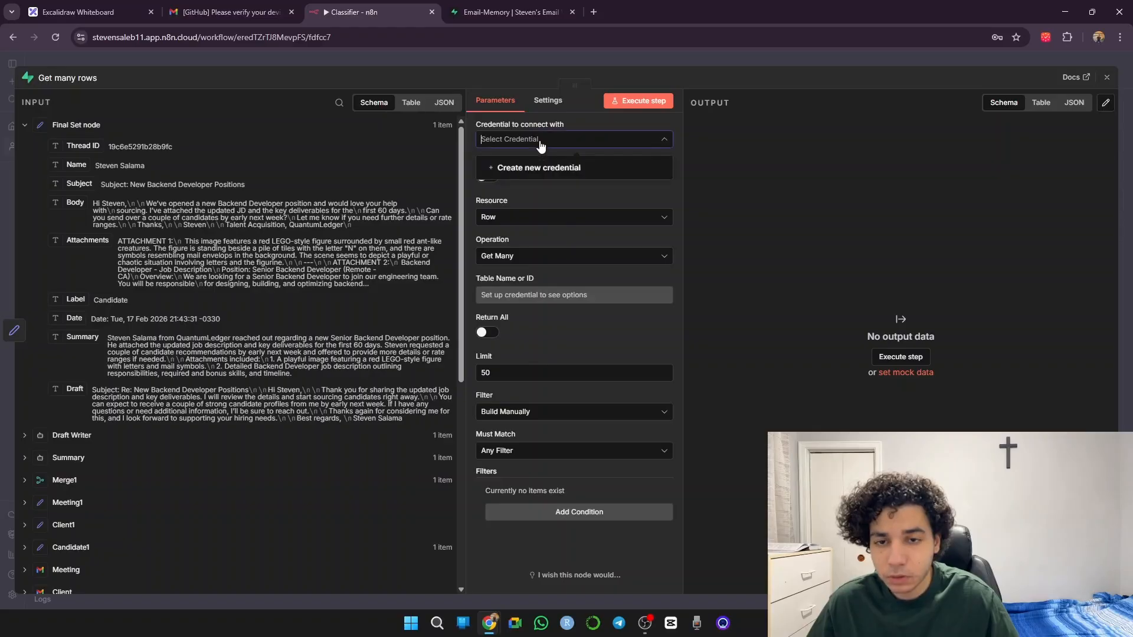
pyautogui.click(538, 168)
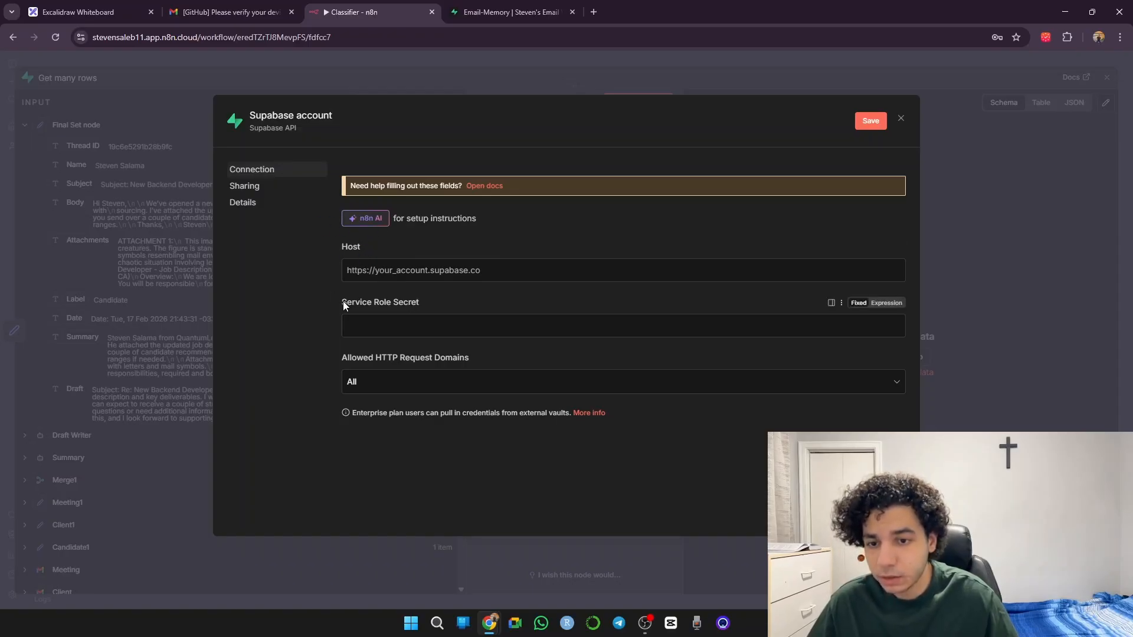
pyautogui.moveTo(343, 304); pyautogui.dragTo(421, 302)
pyautogui.click(421, 303)
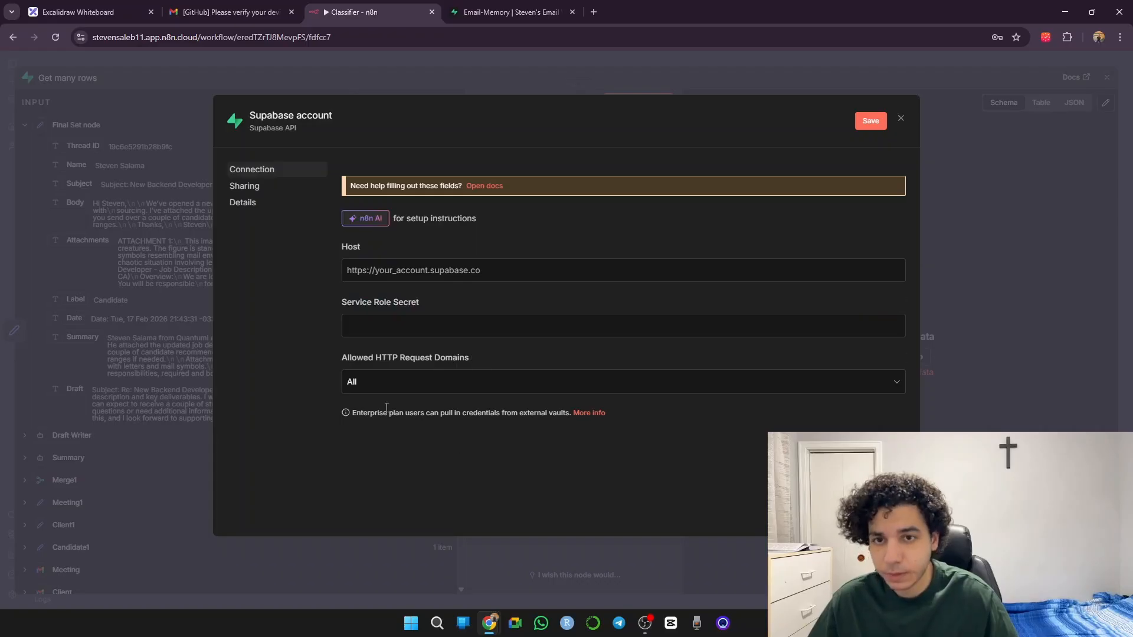
# Get the legacy service_role API key from the Supabase project settings and paste it into the n8n credential's Service Role Secret
pyautogui.click(493, 13)
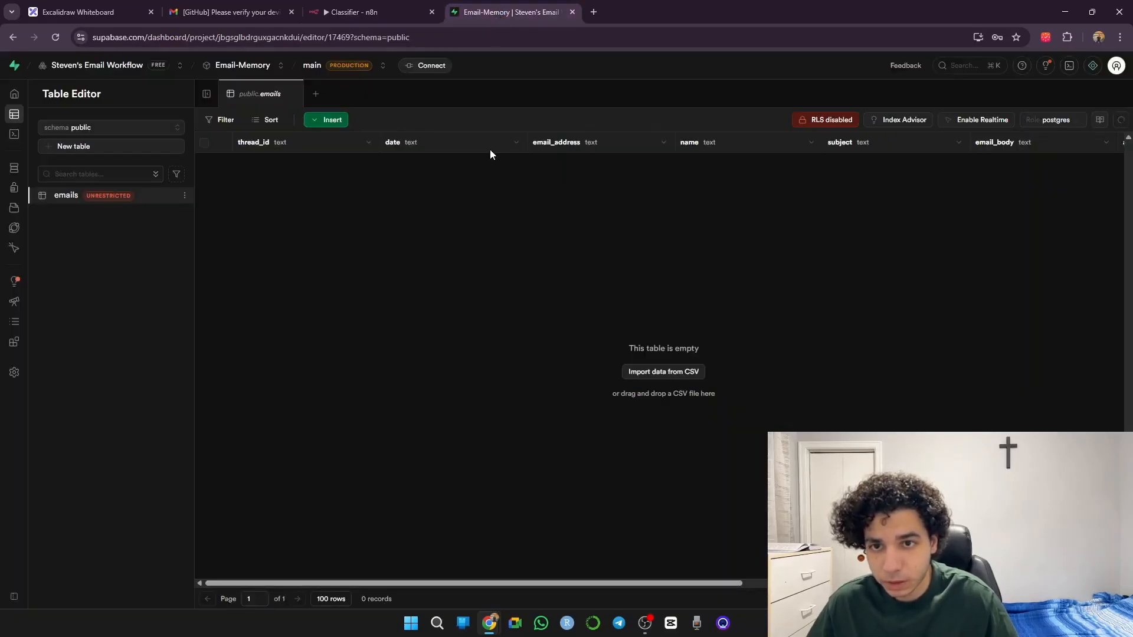
pyautogui.click(27, 377)
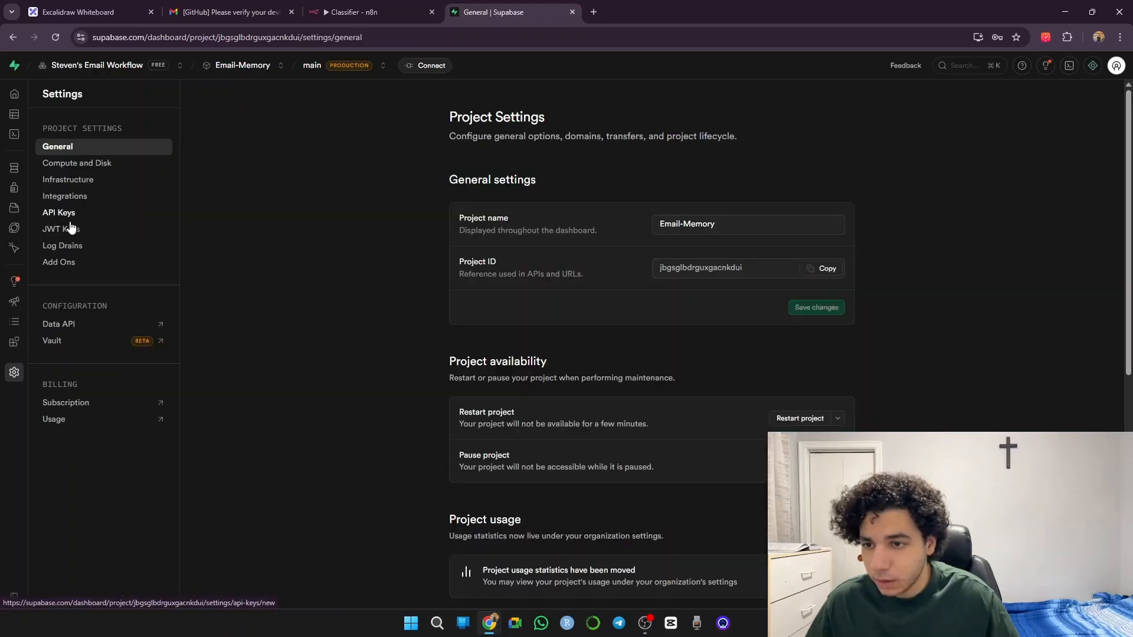
pyautogui.click(66, 217)
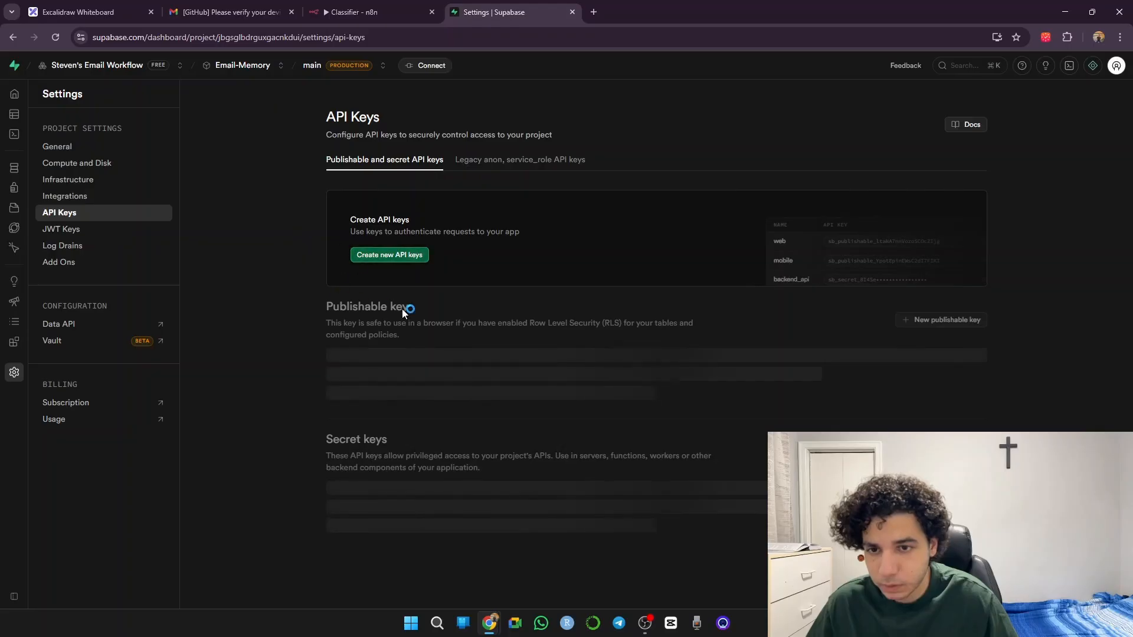
pyautogui.click(514, 160)
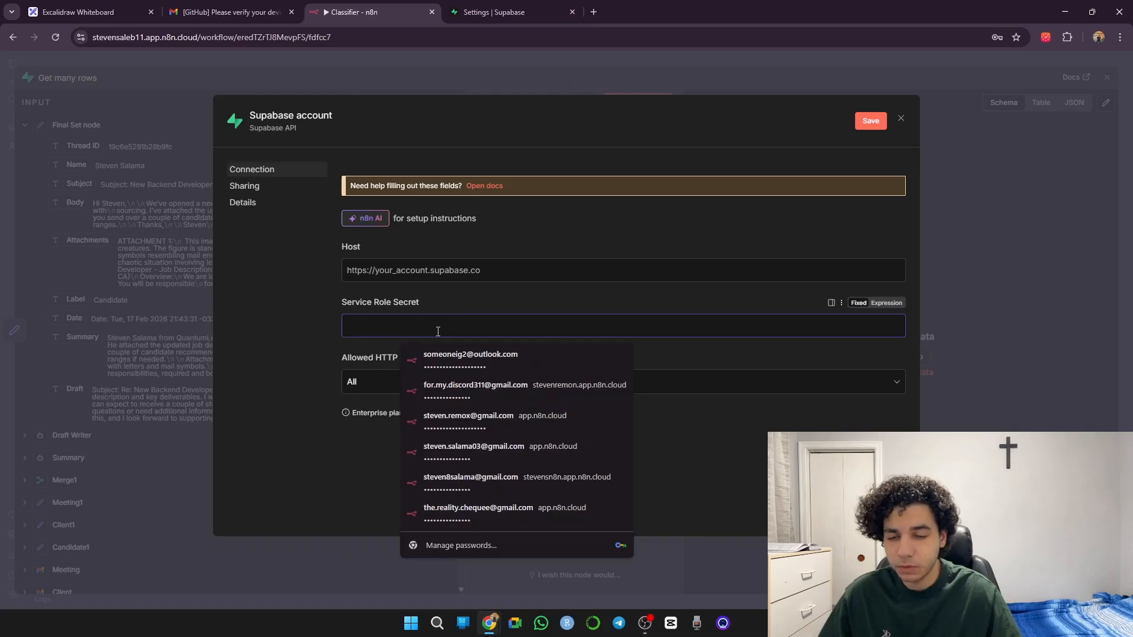
pyautogui.hotkey('ctrl', 'v')
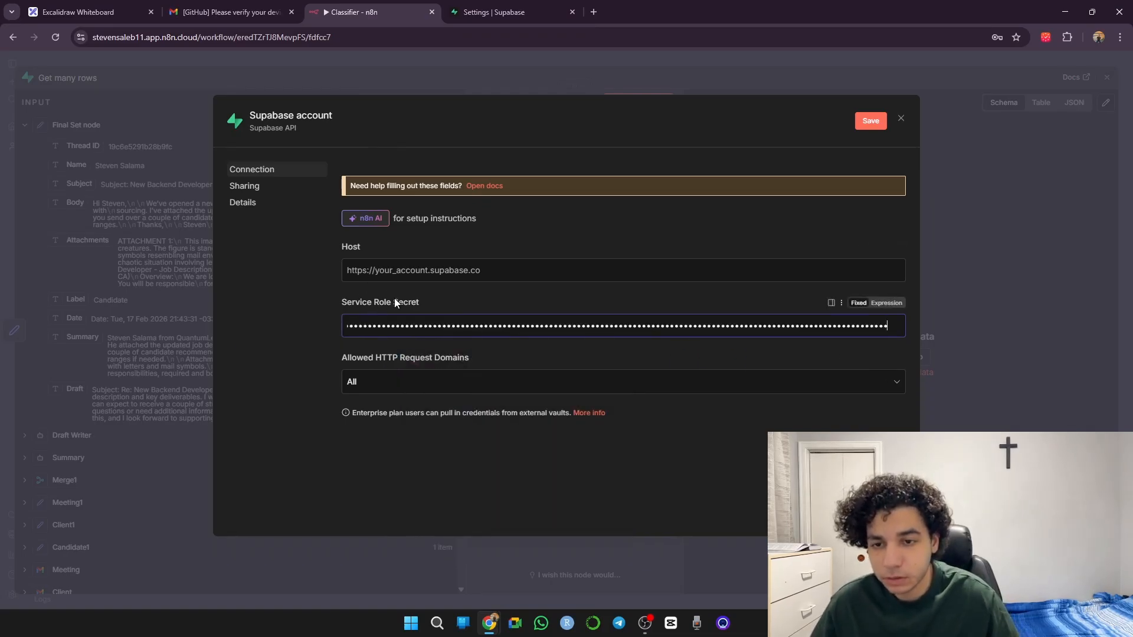
# Copy the API URL from Supabase's Data API integration into the n8n credential's Host field and save the credential
pyautogui.click(478, 12)
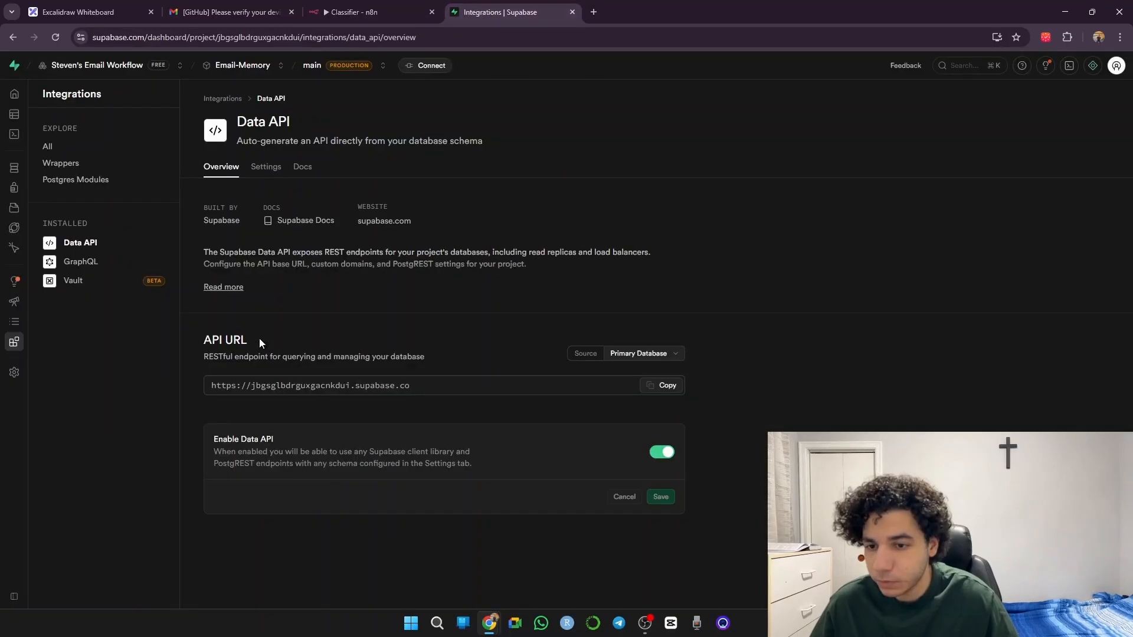
pyautogui.click(224, 97)
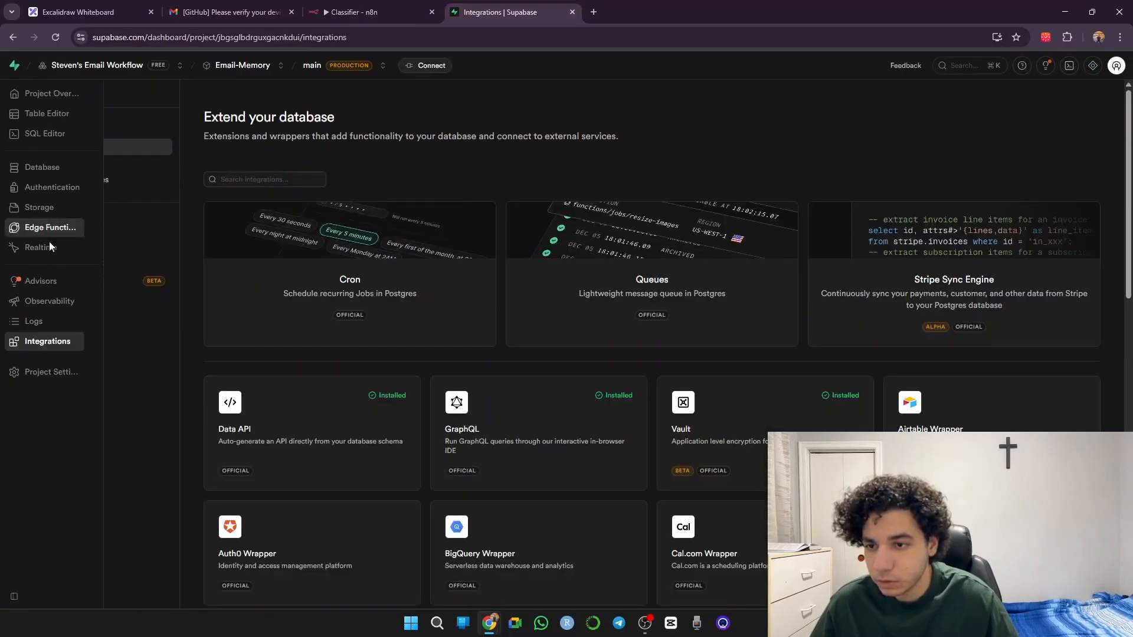
pyautogui.click(87, 243)
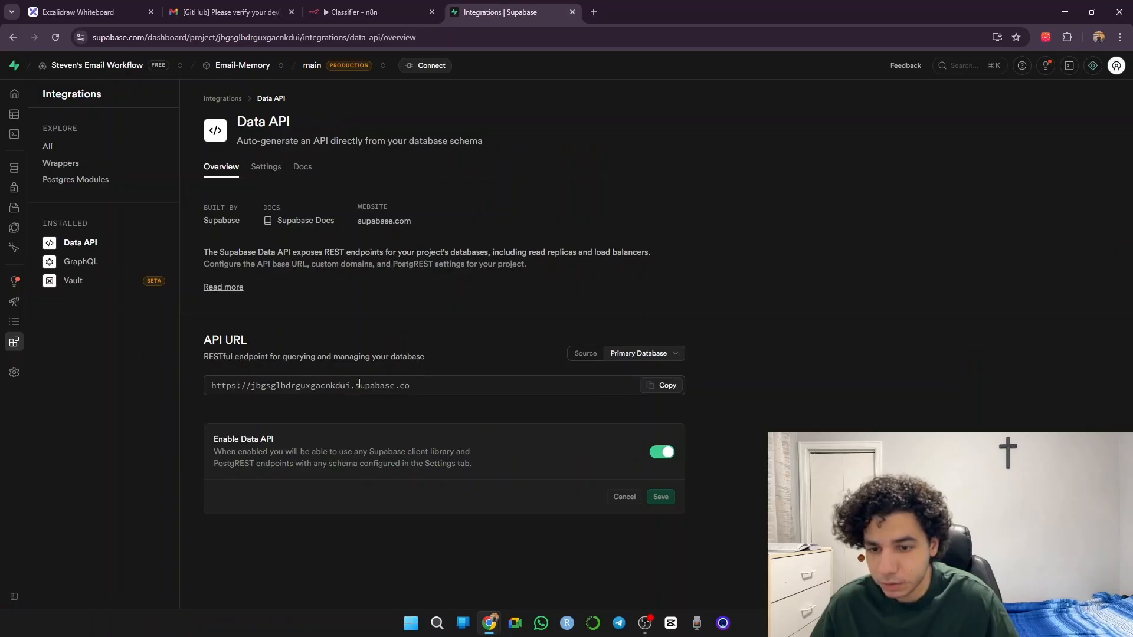
pyautogui.click(649, 386)
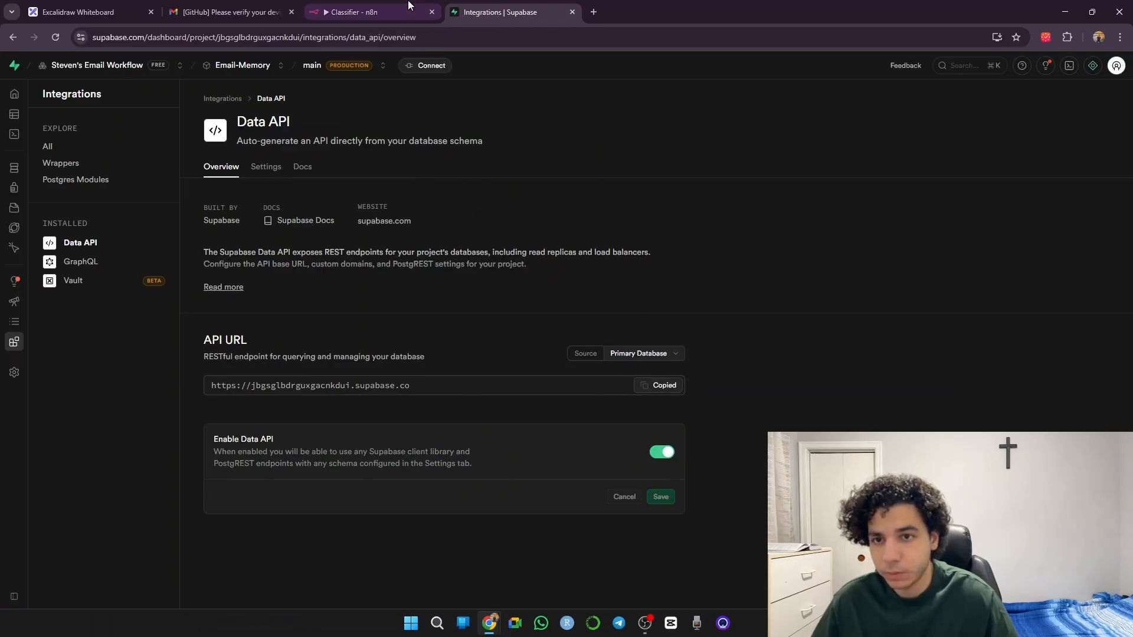
pyautogui.click(354, 12)
pyautogui.click(455, 269)
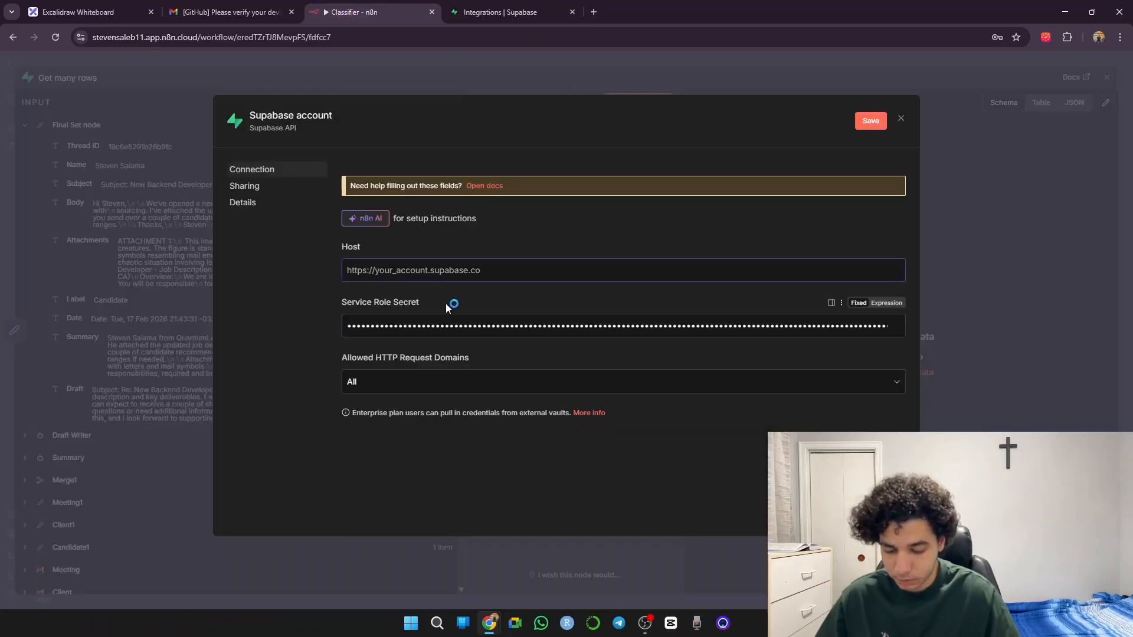
pyautogui.hotkey('ctrl', 'v')
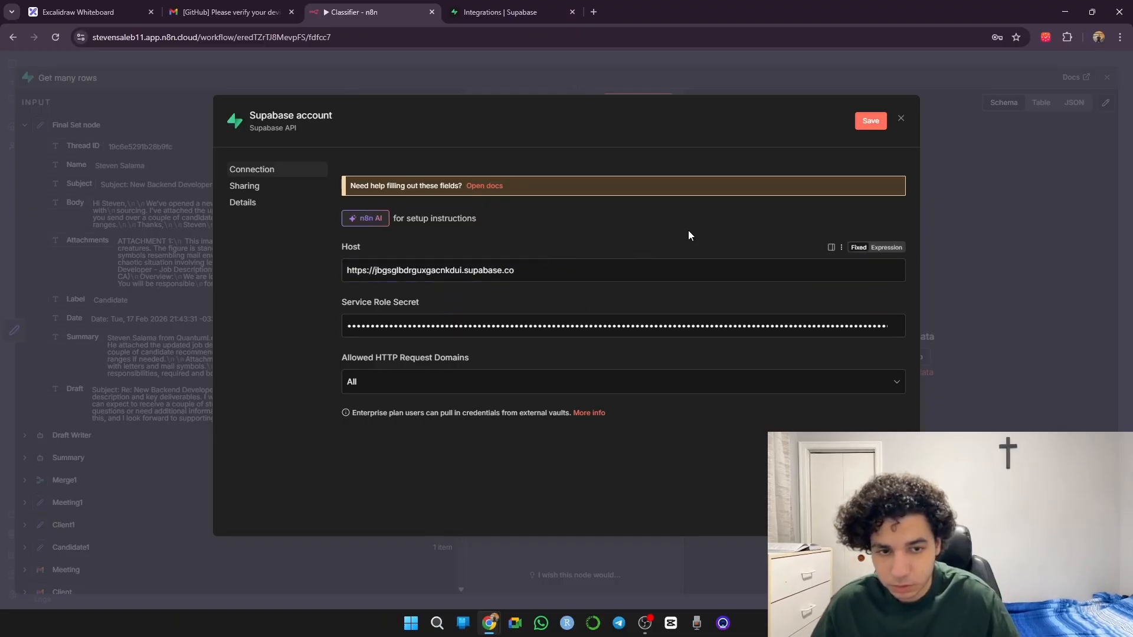
pyautogui.click(865, 121)
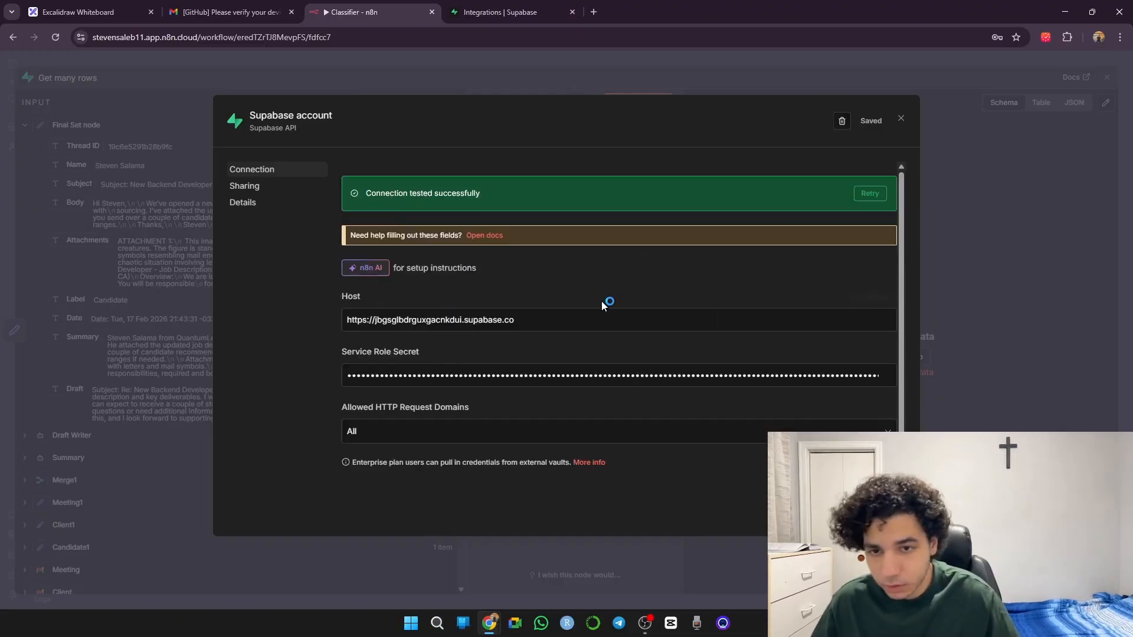
pyautogui.click(900, 119)
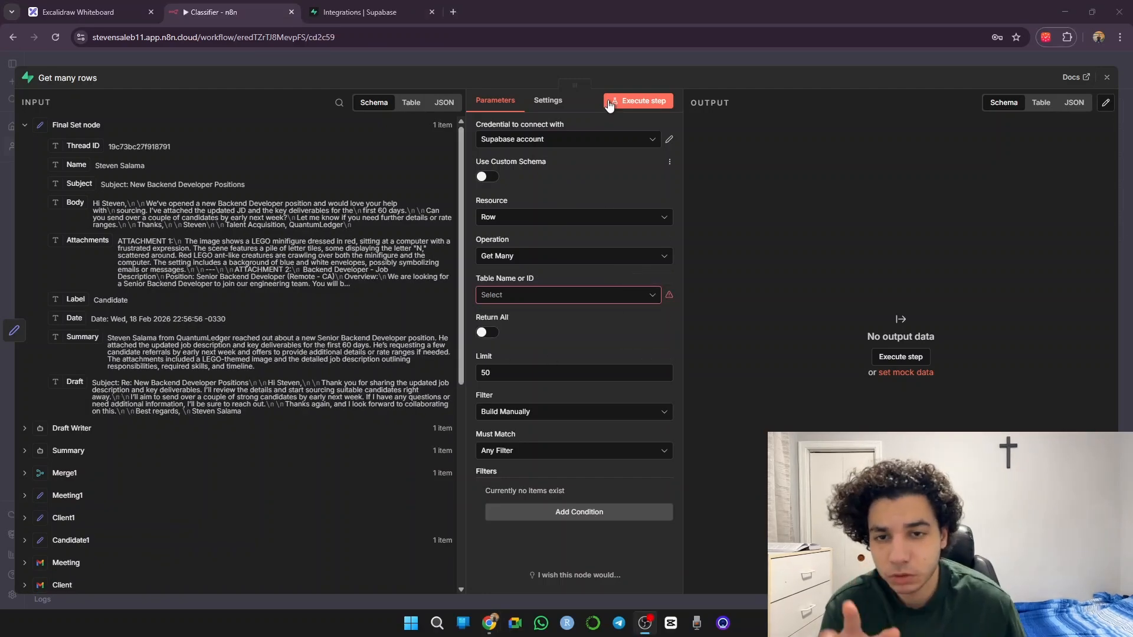
# Set the Get many rows node to read from the emails table with a limit of 1
pyautogui.click(645, 59)
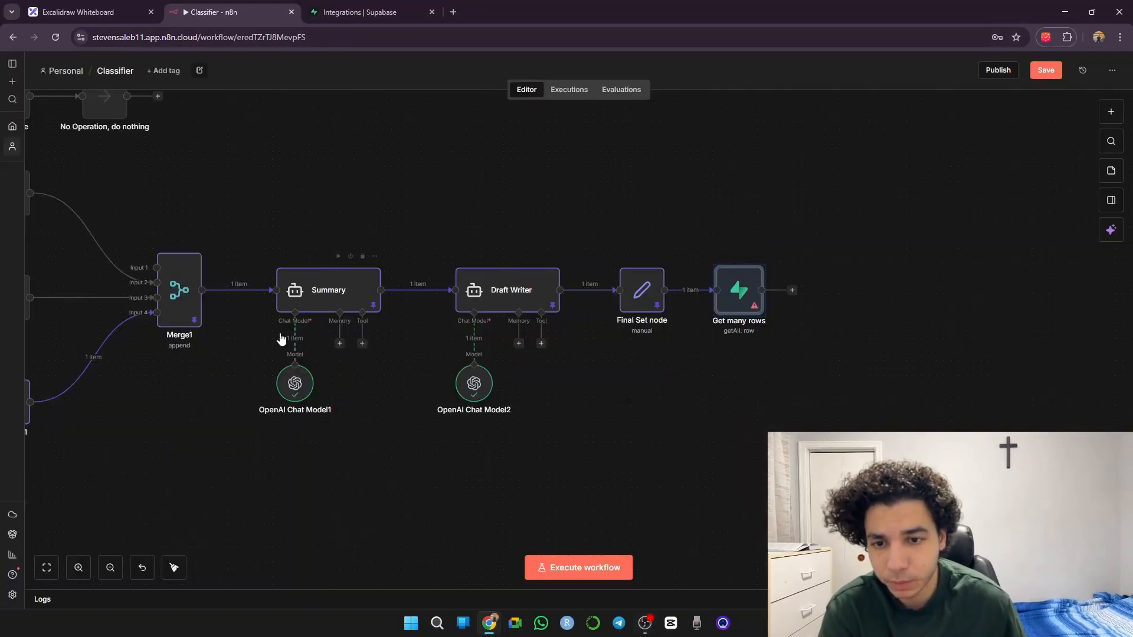
pyautogui.doubleClick(736, 301)
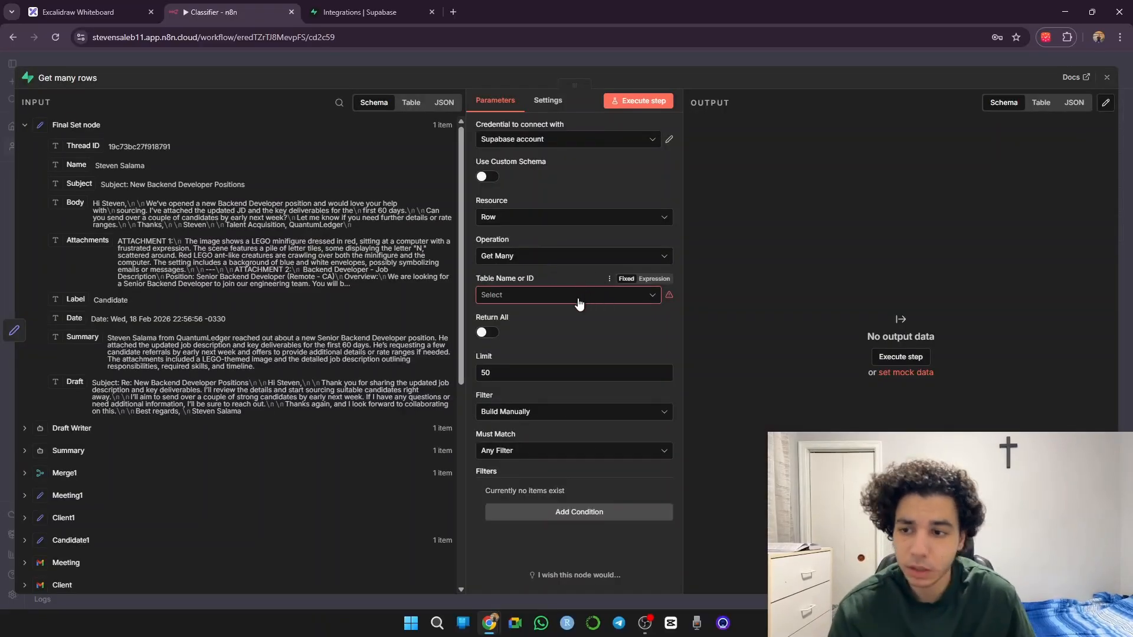
pyautogui.click(537, 296)
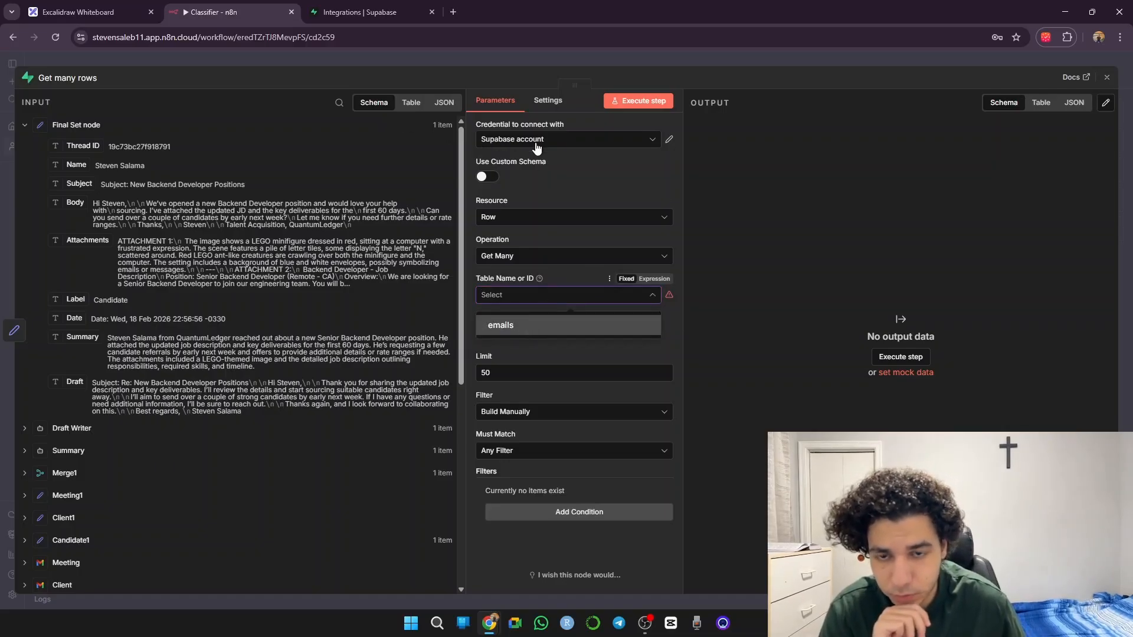
pyautogui.click(529, 325)
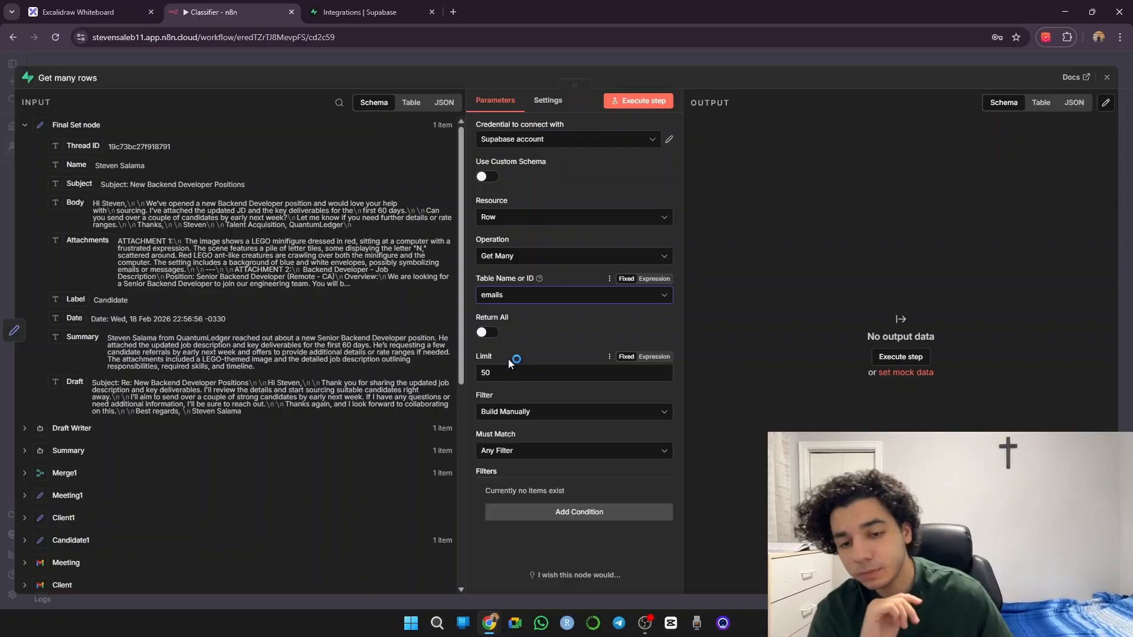
pyautogui.click(513, 378)
pyautogui.press('BackSpace')
pyautogui.press('BackSpace')
pyautogui.write('1')
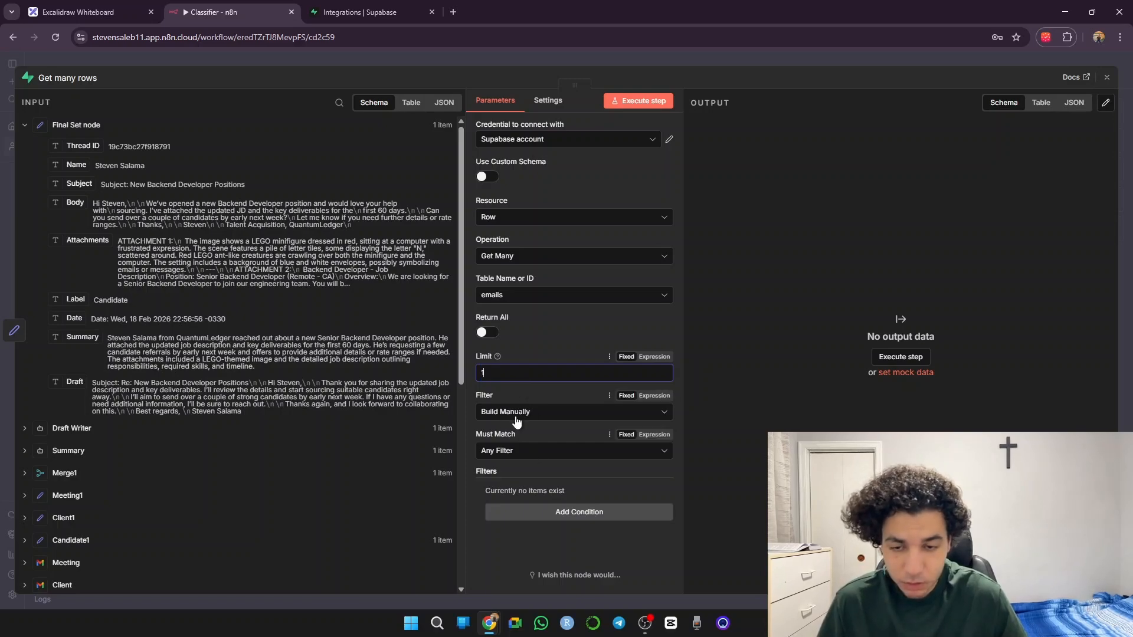
# Add a filter condition on the email_address field using the Equals operator
pyautogui.click(559, 518)
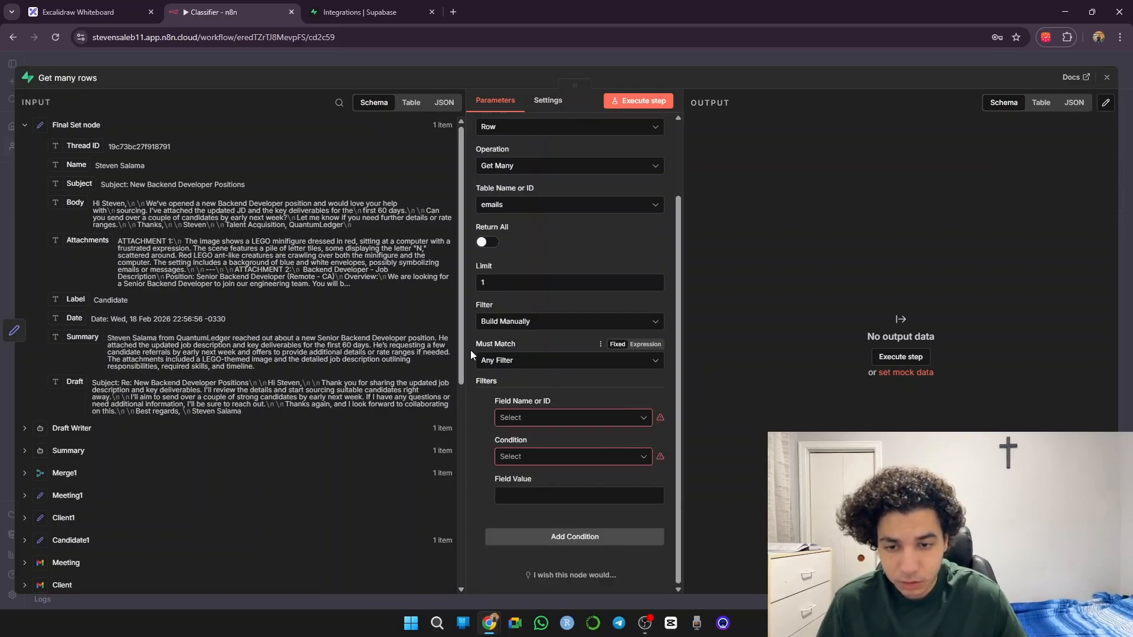
pyautogui.click(551, 420)
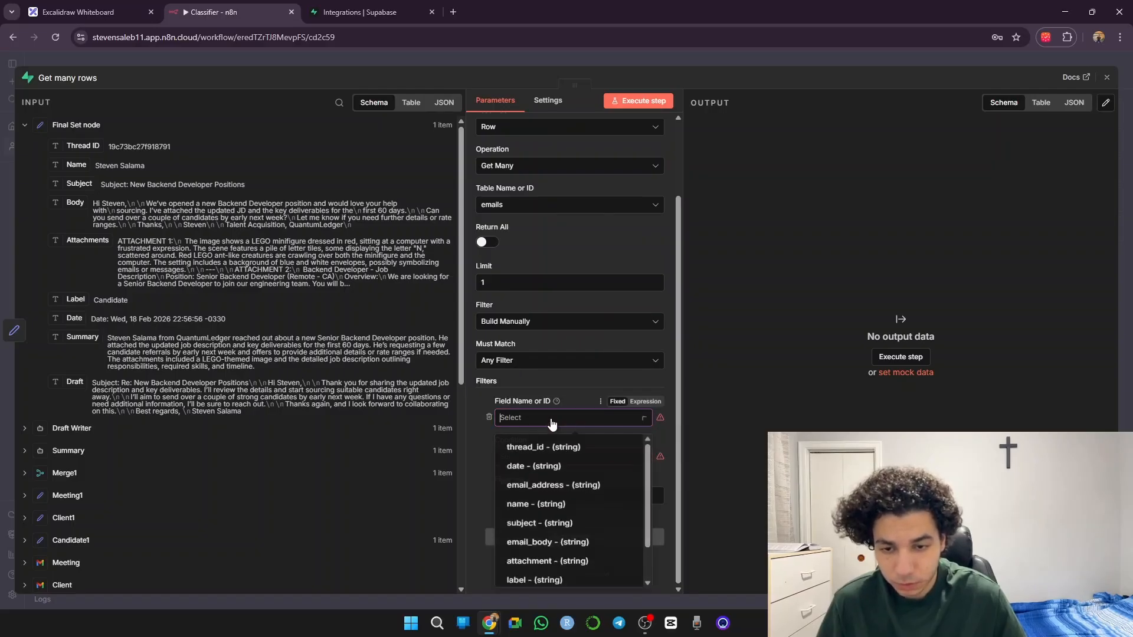
pyautogui.click(576, 488)
pyautogui.click(573, 459)
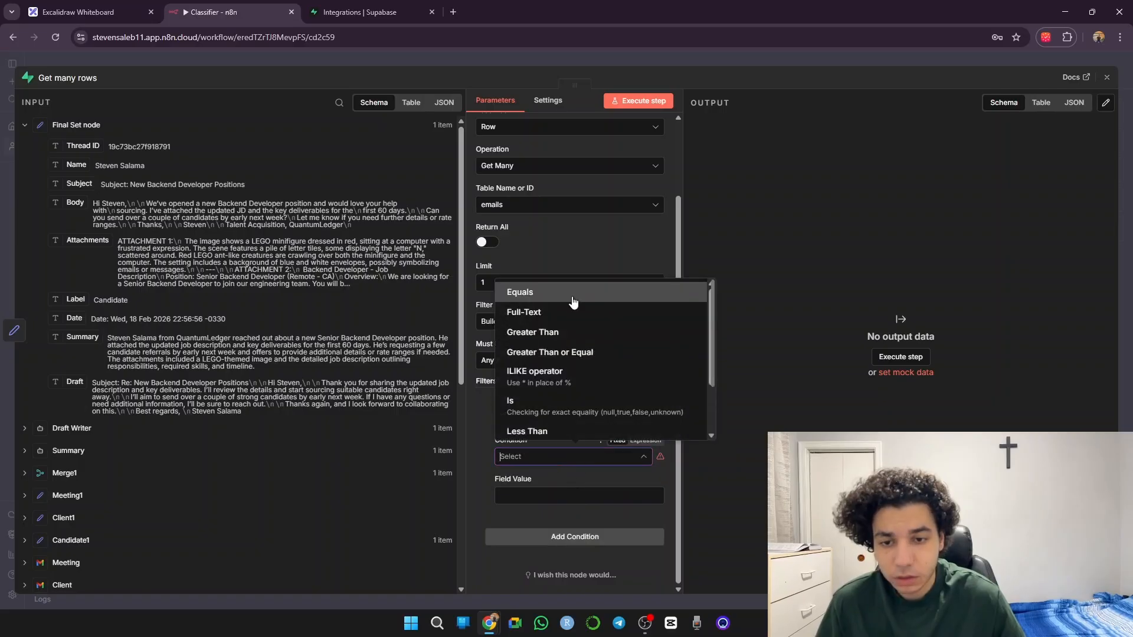
pyautogui.click(572, 302)
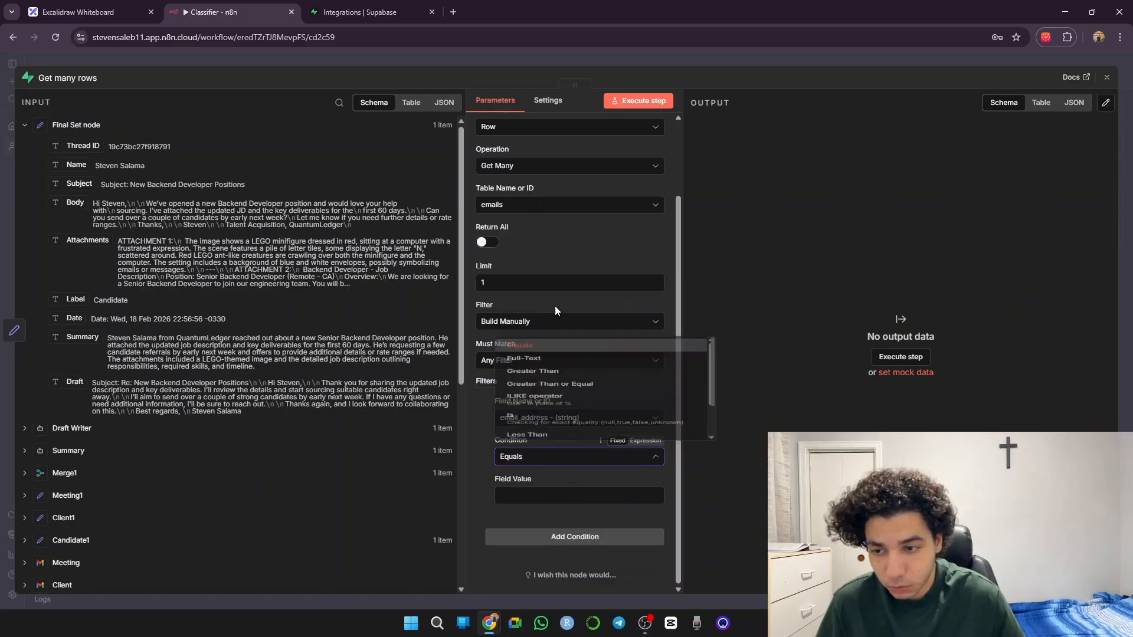
# Set the filter's field value to {{ $('Gmail Trigger').item.json.from.value[0].address }}, execute the Get many rows step and return to the workflow canvas
pyautogui.scroll(-6, 190, 518)
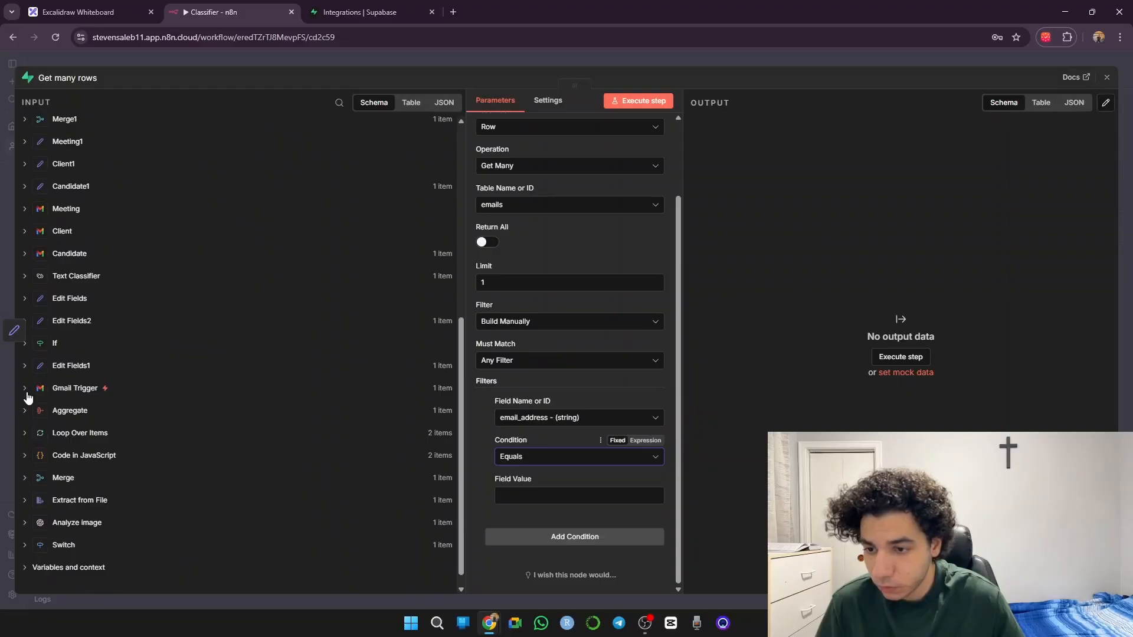
pyautogui.click(25, 389)
pyautogui.scroll(-5, 212, 405)
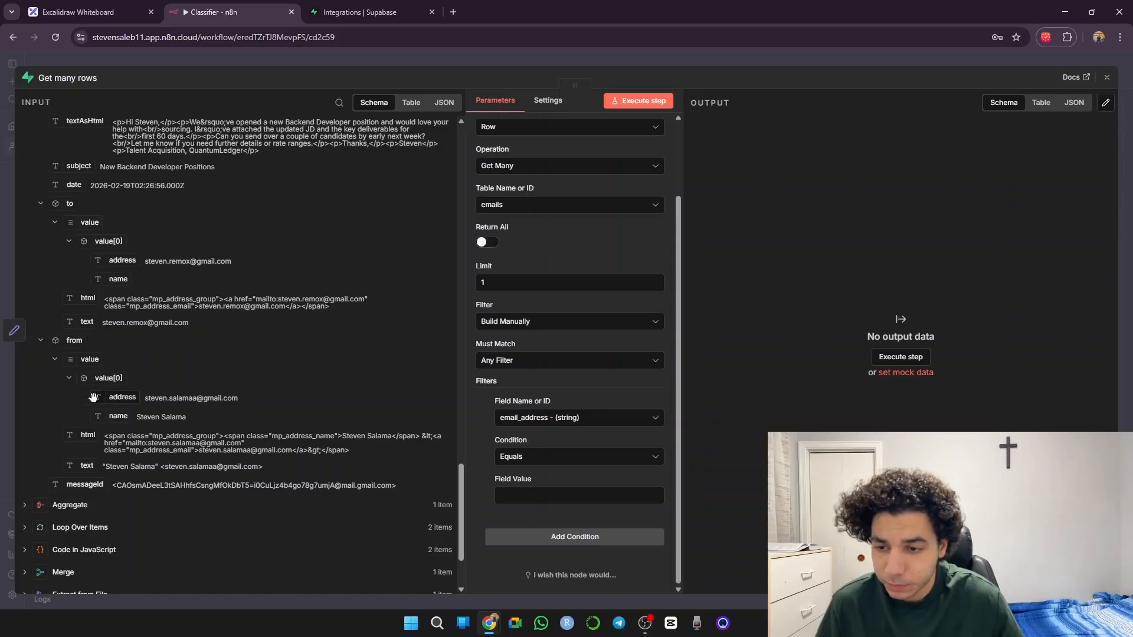
pyautogui.click(543, 490)
pyautogui.hotkey('ctrl', 'v')
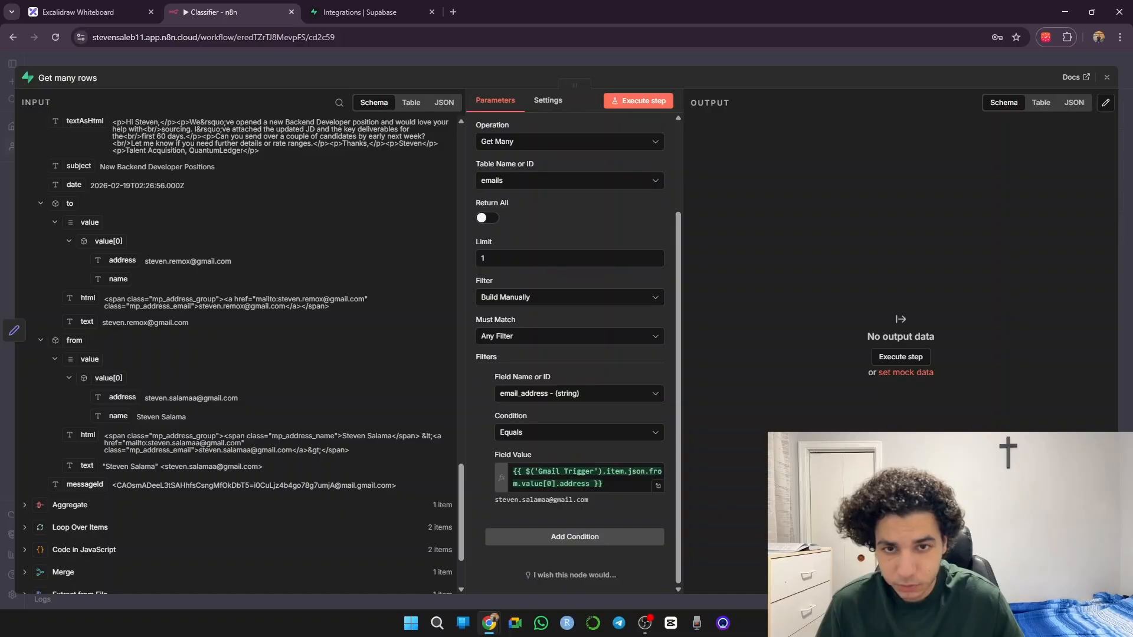
pyautogui.click(638, 101)
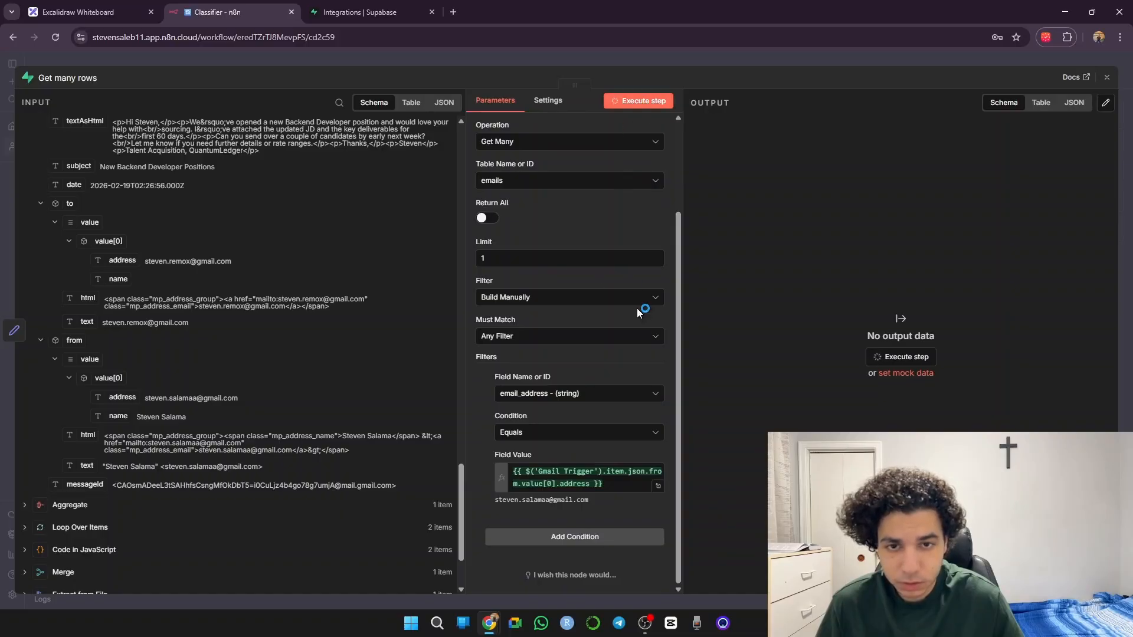
pyautogui.click(749, 58)
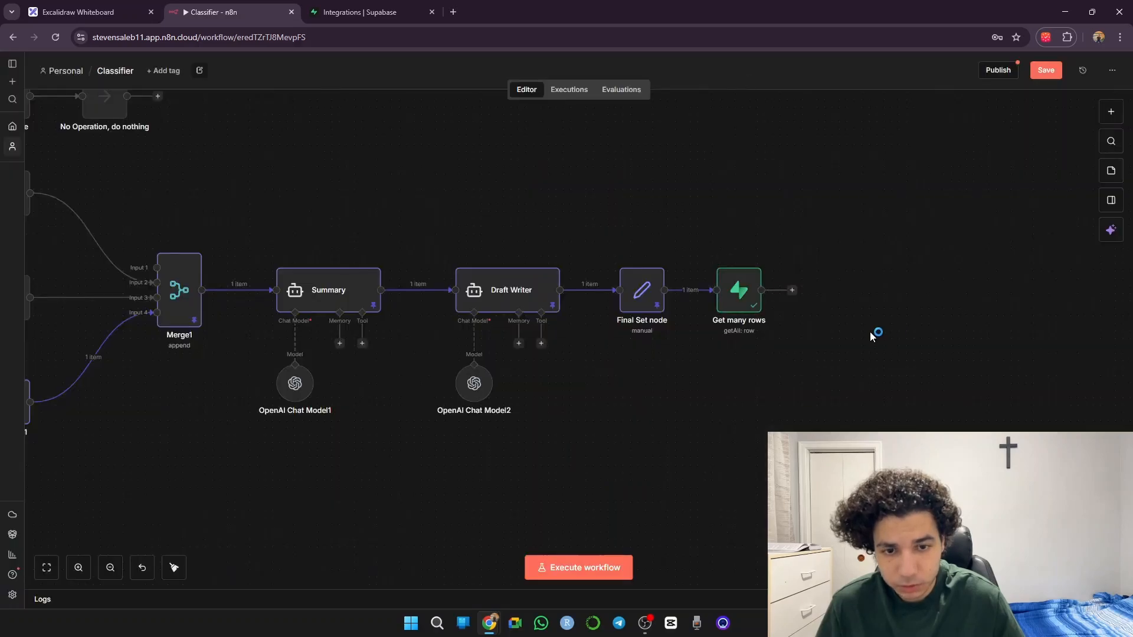
# Add a Supabase Create a row node after the Get many rows node
pyautogui.hscroll(5, 875, 331)
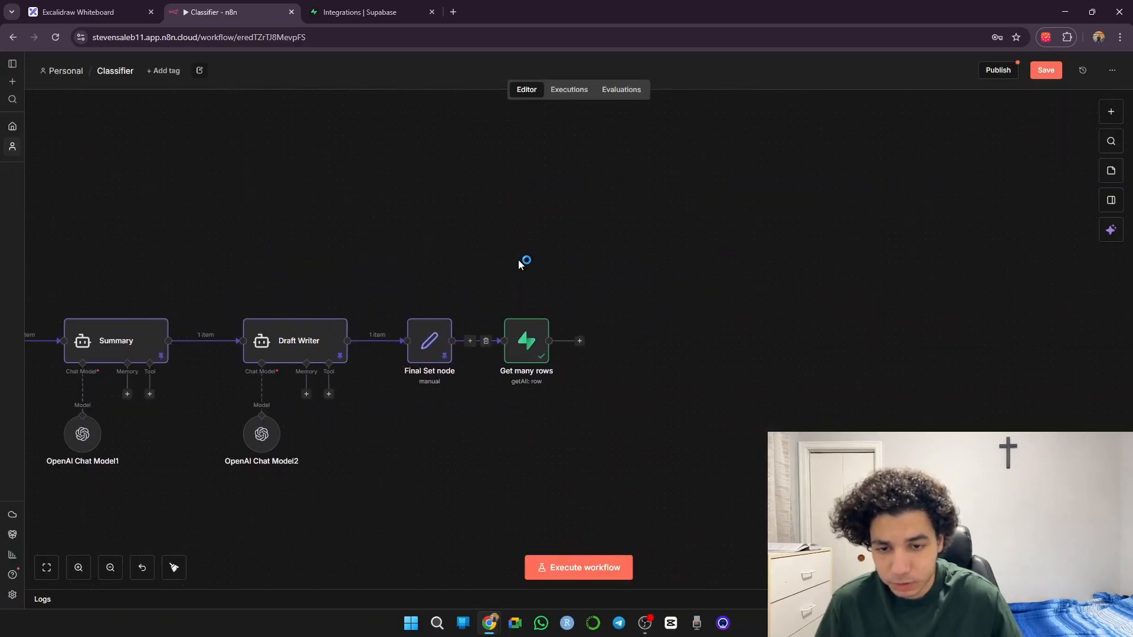
pyautogui.click(580, 341)
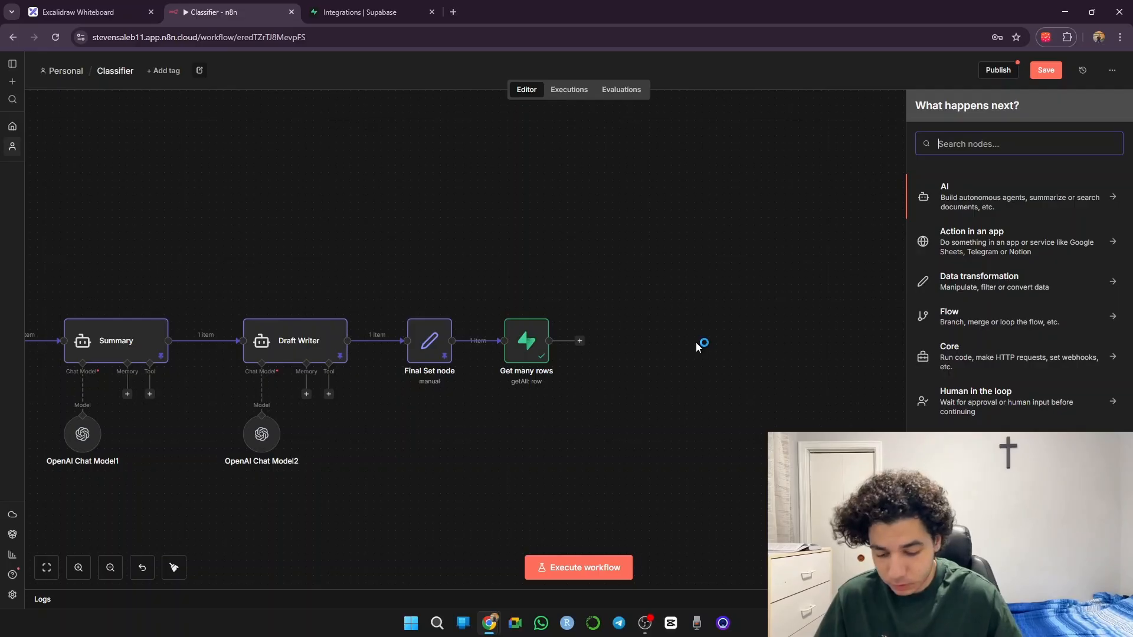
pyautogui.write('supa')
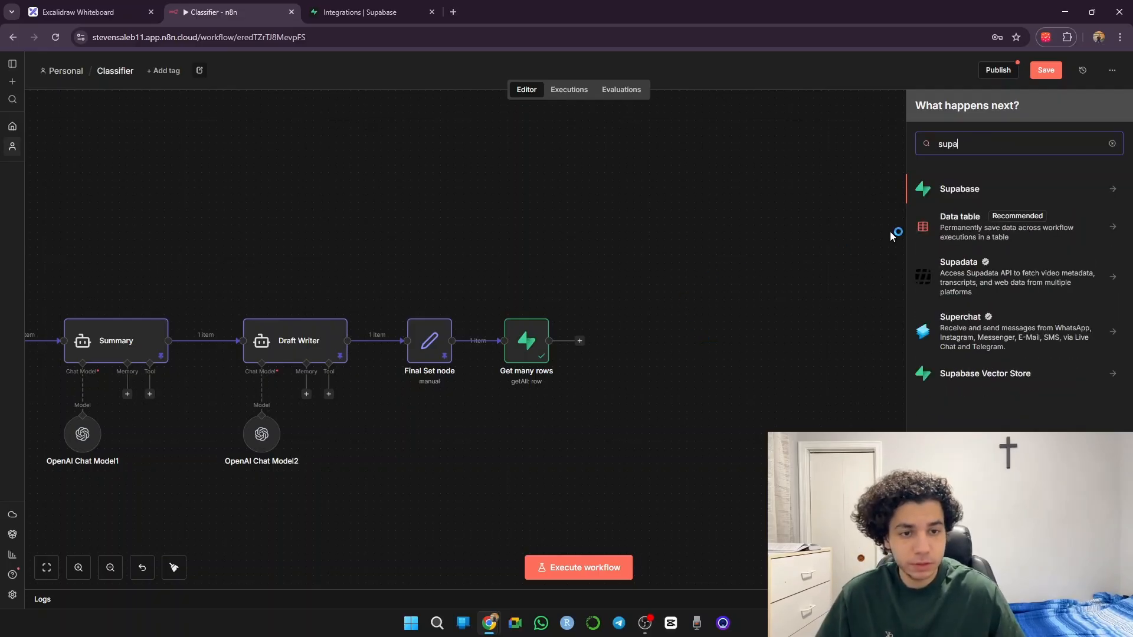
pyautogui.click(951, 191)
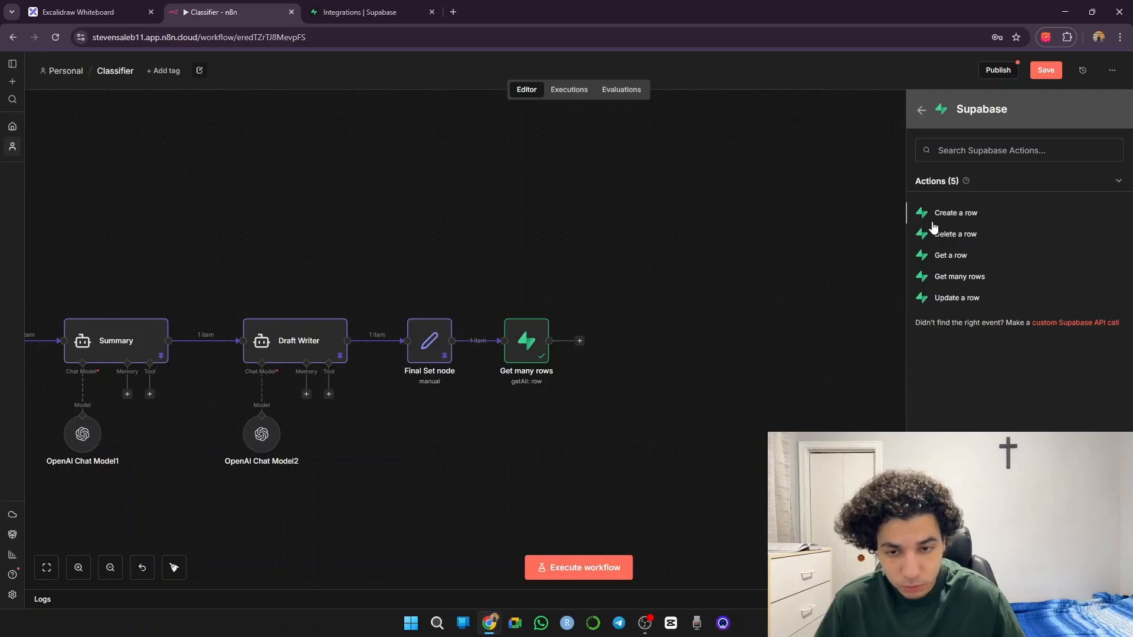
pyautogui.click(936, 220)
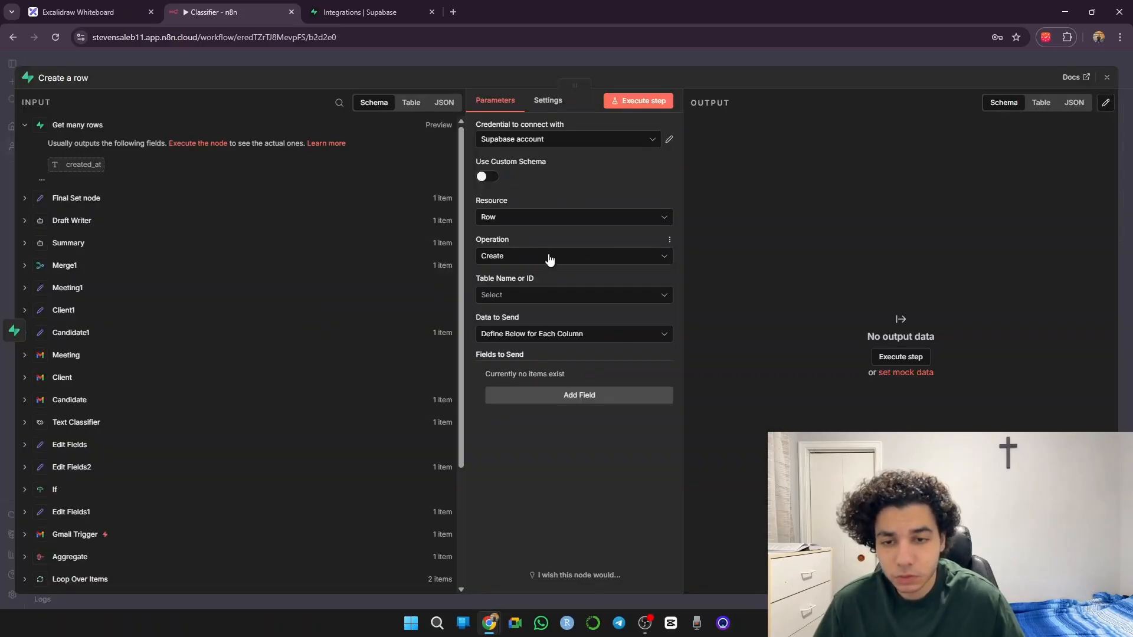
# Set the Create a row node's table to emails and add fields mapping its columns to the Final Set node's values
pyautogui.click(538, 300)
pyautogui.click(520, 325)
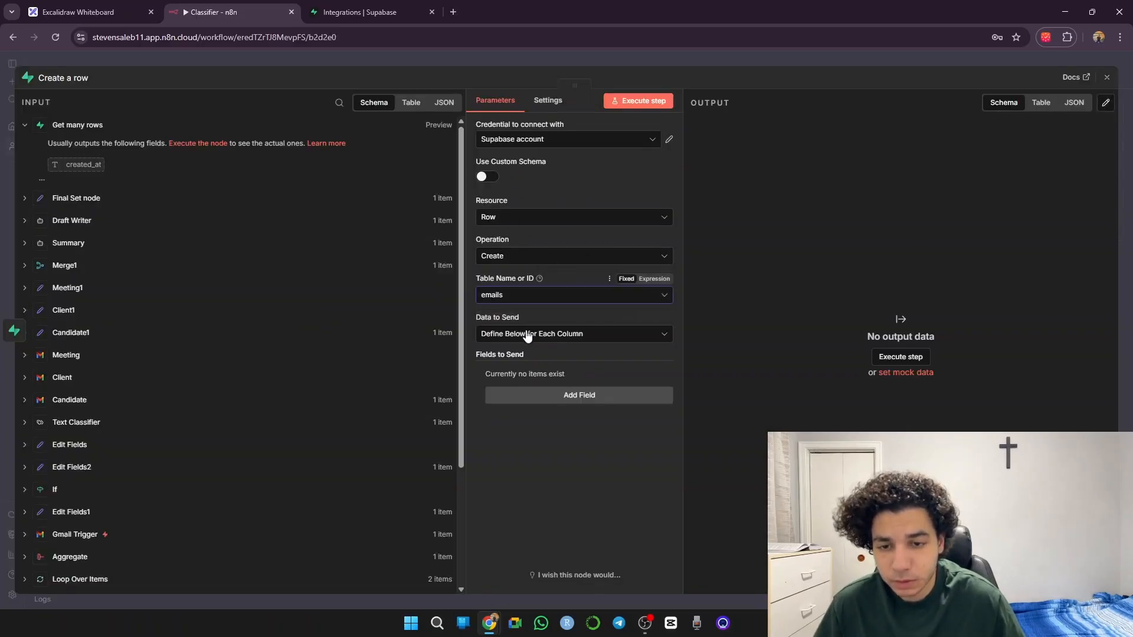
pyautogui.click(596, 394)
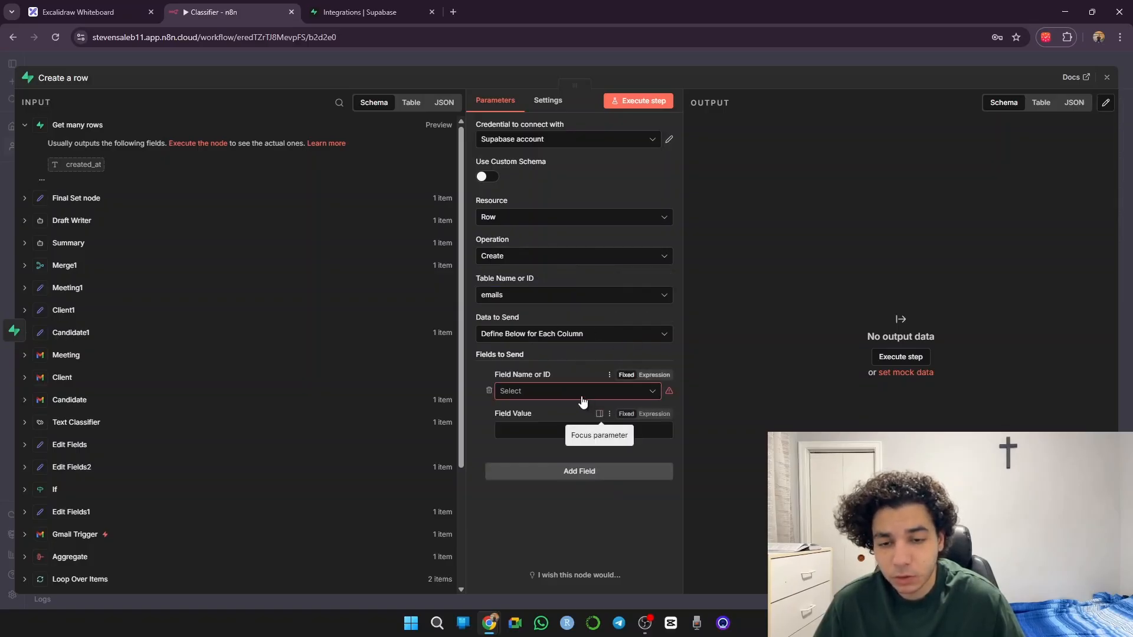
pyautogui.click(574, 393)
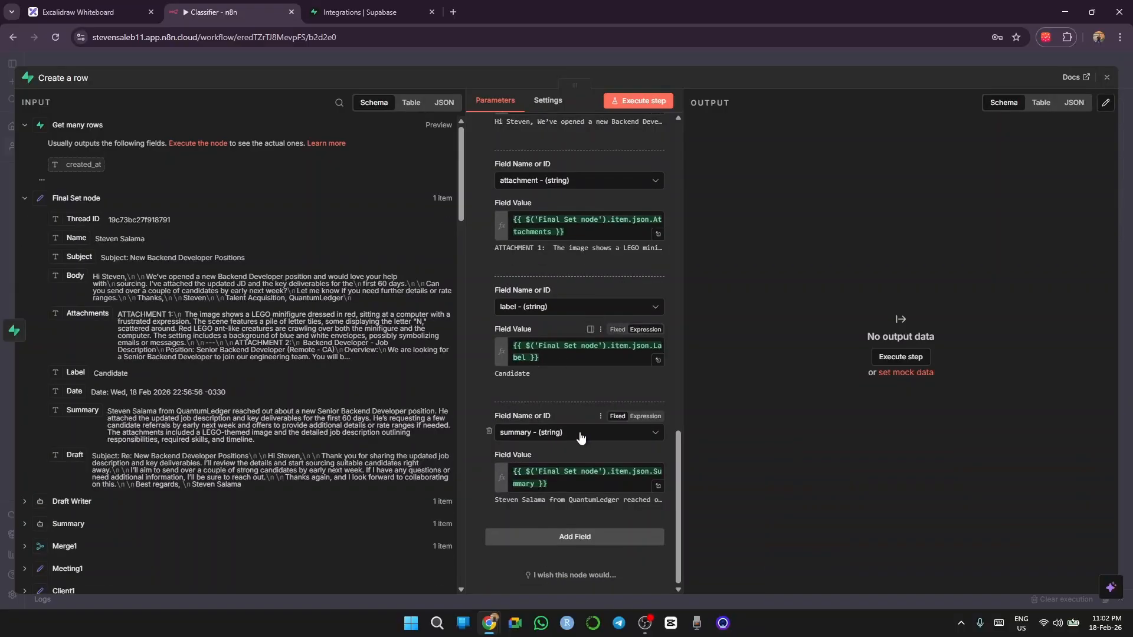
pyautogui.scroll(10, 632, 330)
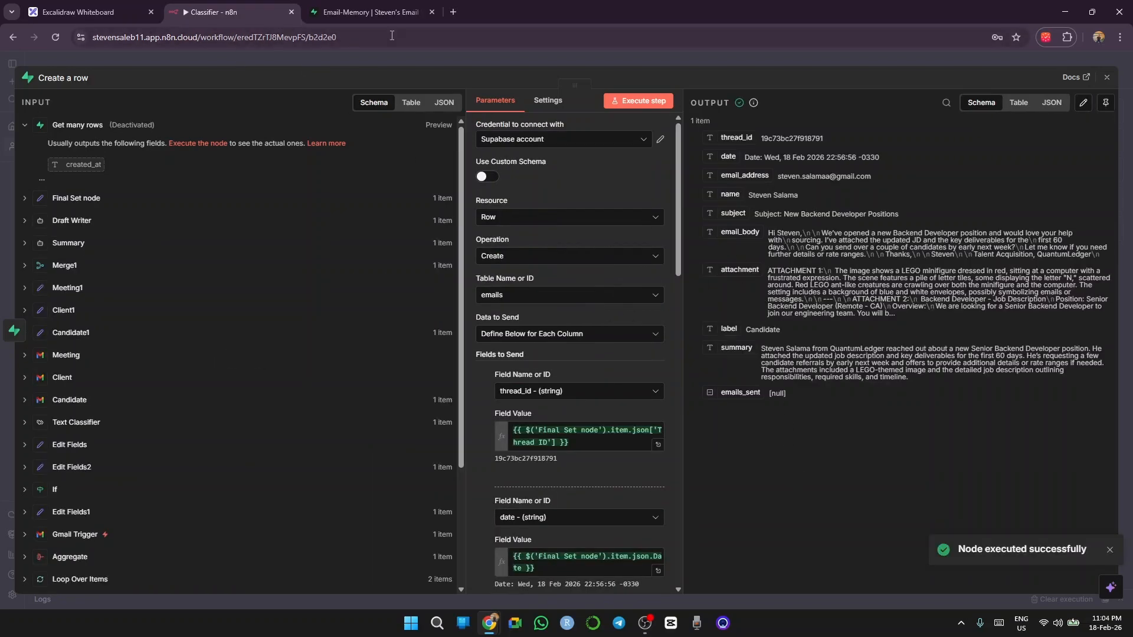
# Switch to Supabase, reload the emails table and check the stored row across its columns
pyautogui.click(382, 5)
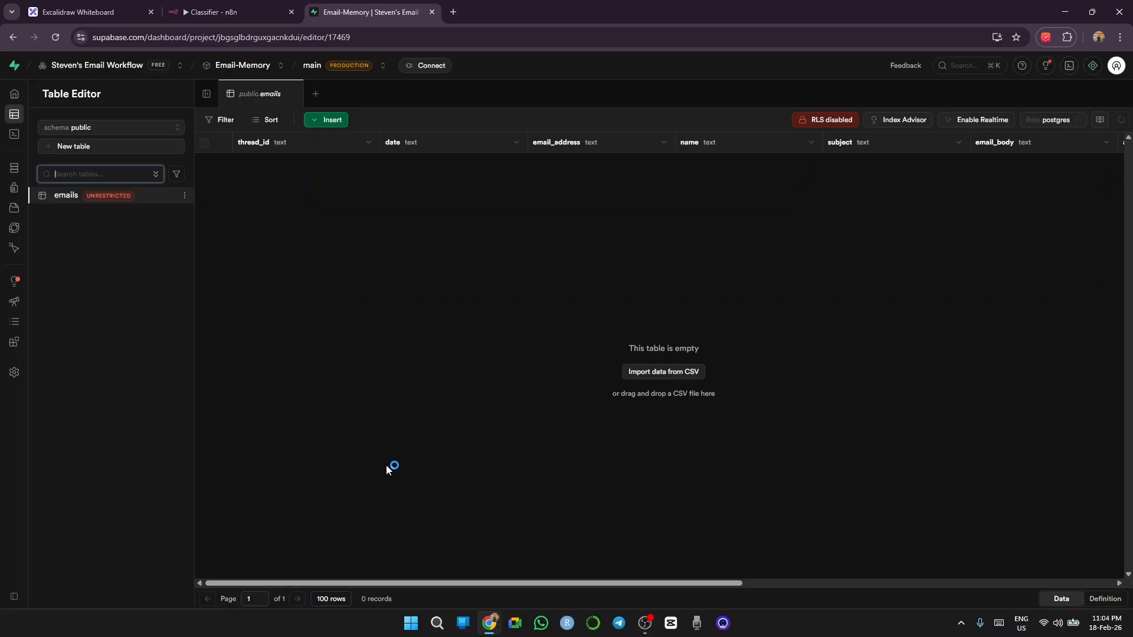
pyautogui.click(55, 37)
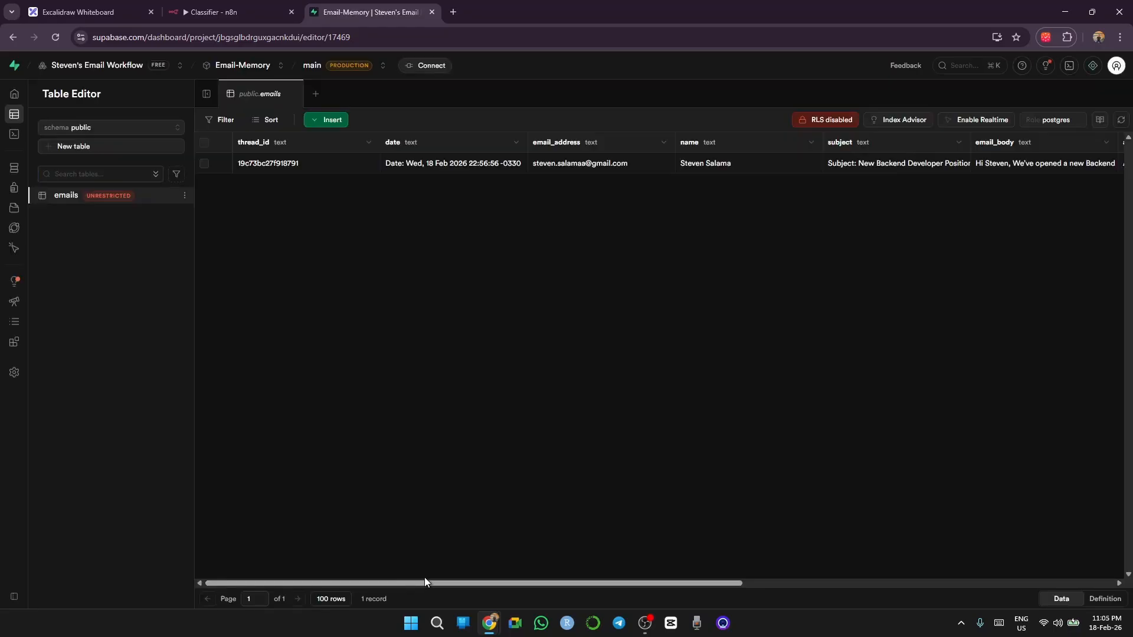
pyautogui.moveTo(438, 583); pyautogui.dragTo(407, 570)
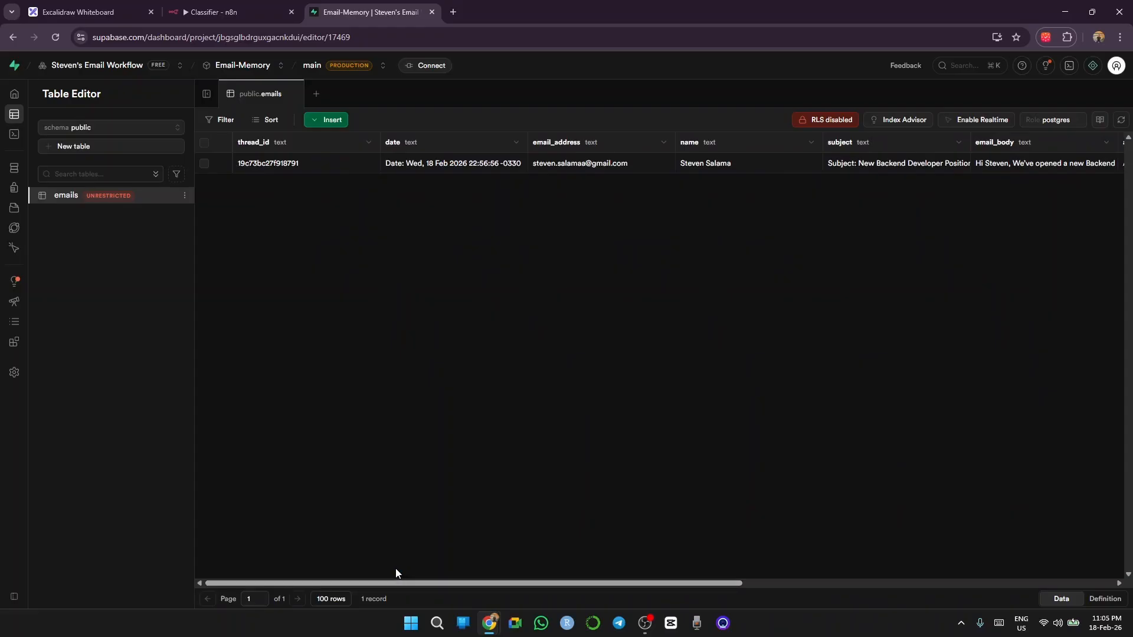
# Switch to the Excalidraw whiteboard and review the Supabase diagram's setup, GET and Create parts
pyautogui.click(268, 5)
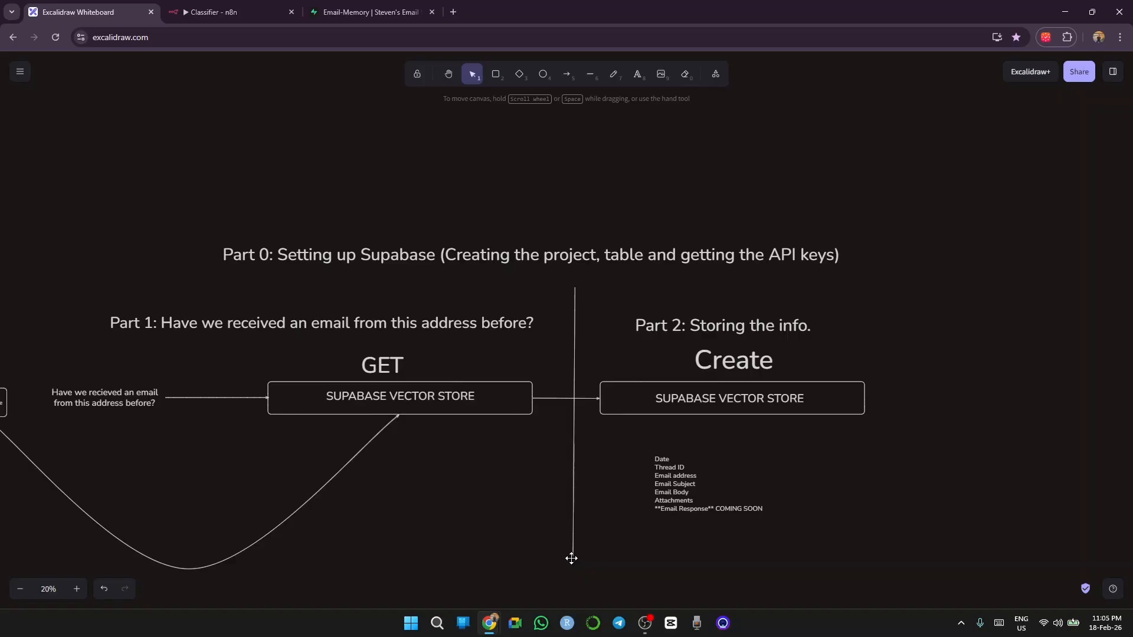
pyautogui.moveTo(892, 281); pyautogui.dragTo(577, 569)
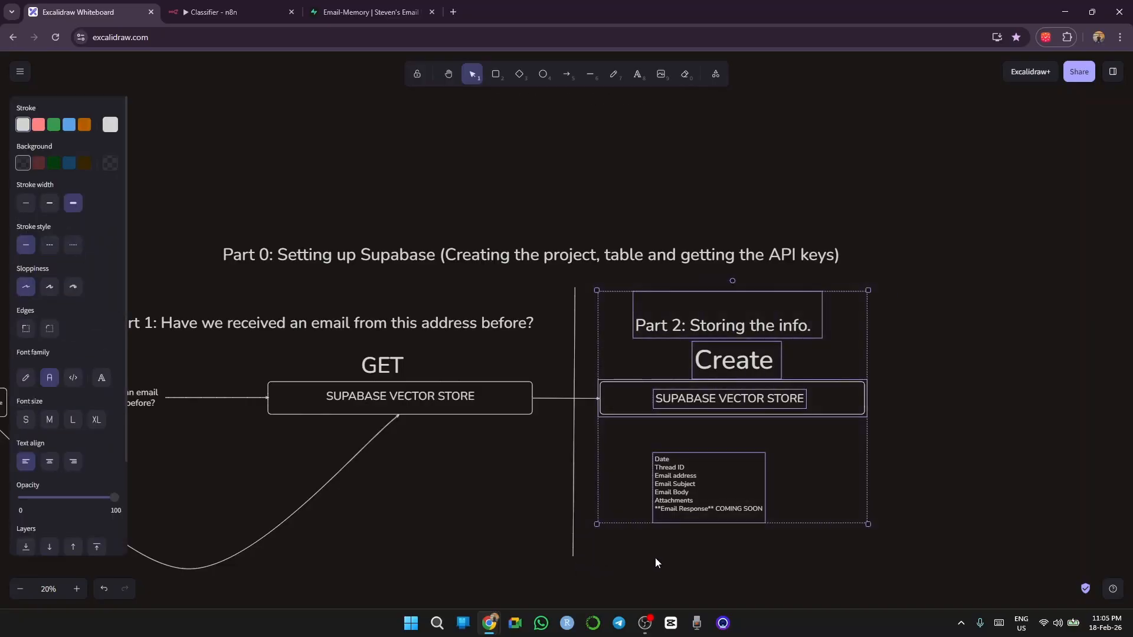
pyautogui.click(621, 568)
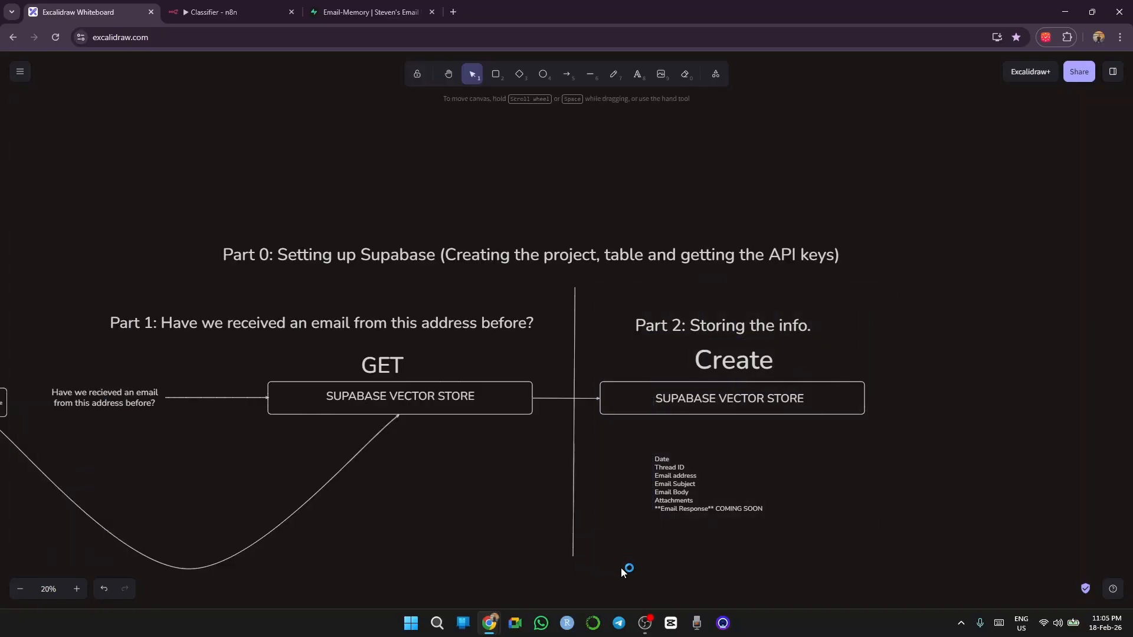
pyautogui.moveTo(909, 550); pyautogui.dragTo(103, 180)
pyautogui.click(397, 161)
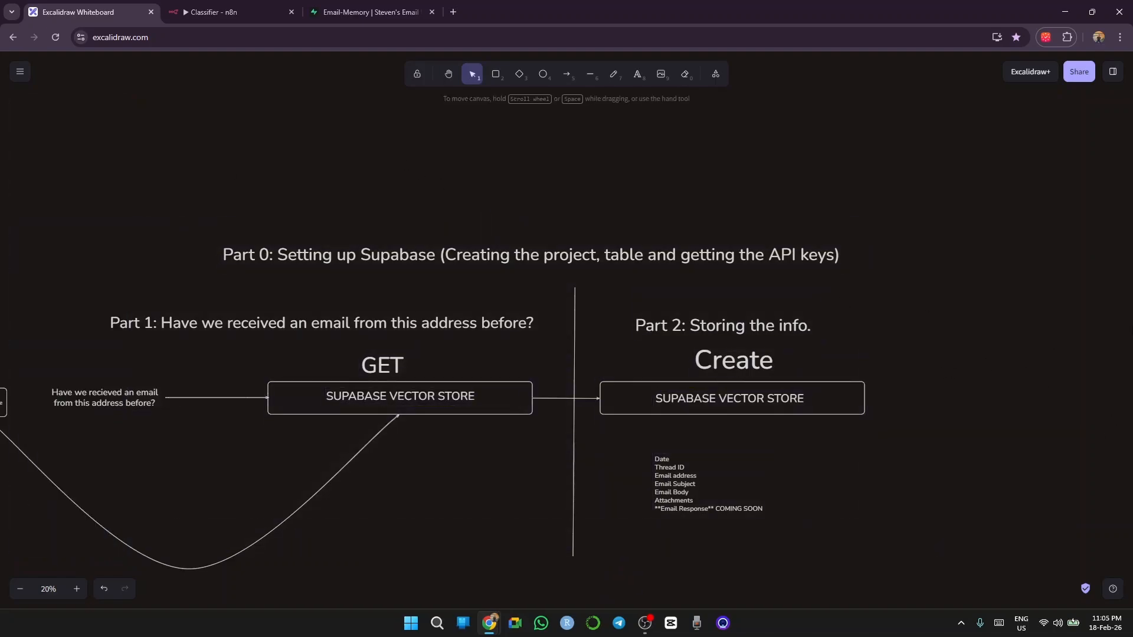